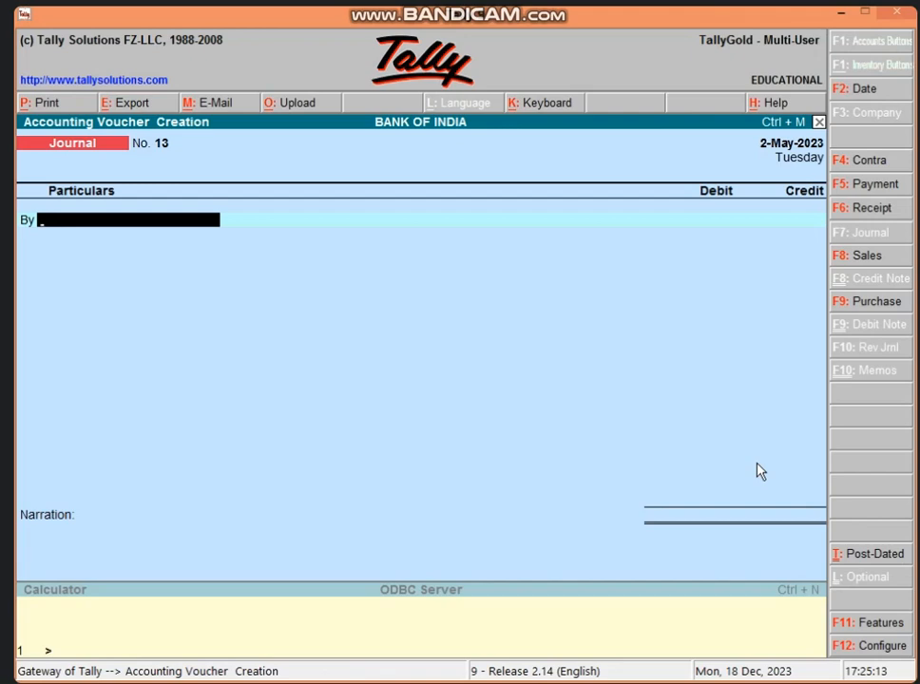
# In the new journal voucher, debit the PROJECTOR ledger with 60000
pyautogui.write('P')
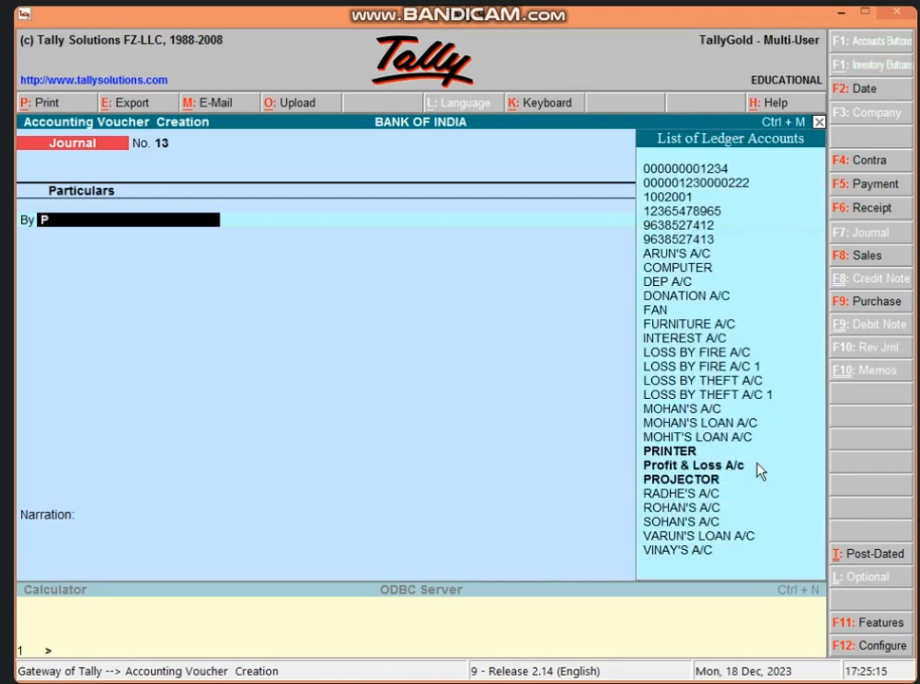
pyautogui.press('Down')
pyautogui.press('Down')
pyautogui.press('Down')
pyautogui.press('Return')
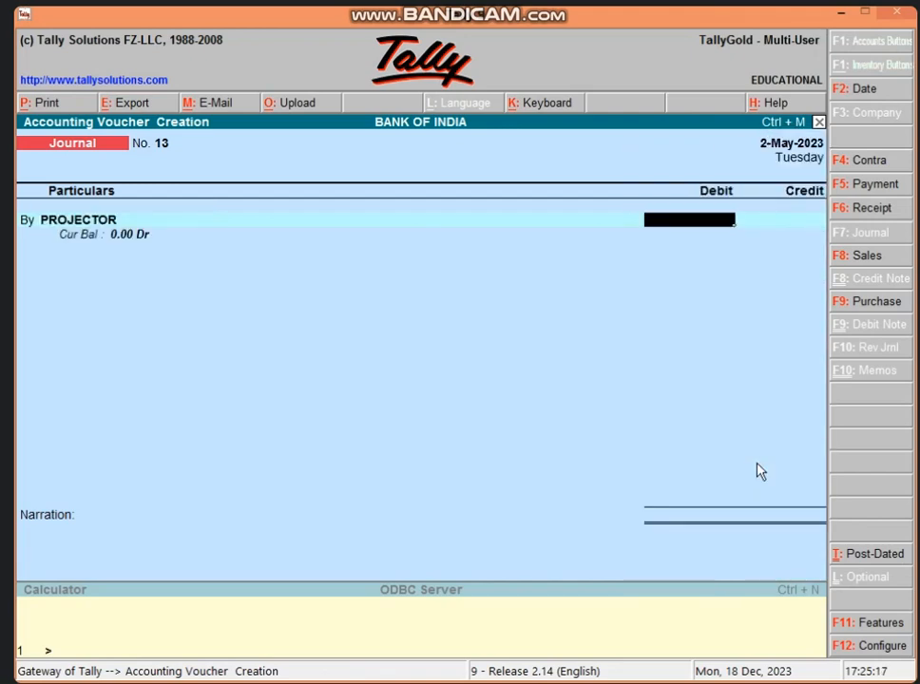
pyautogui.write('60000')
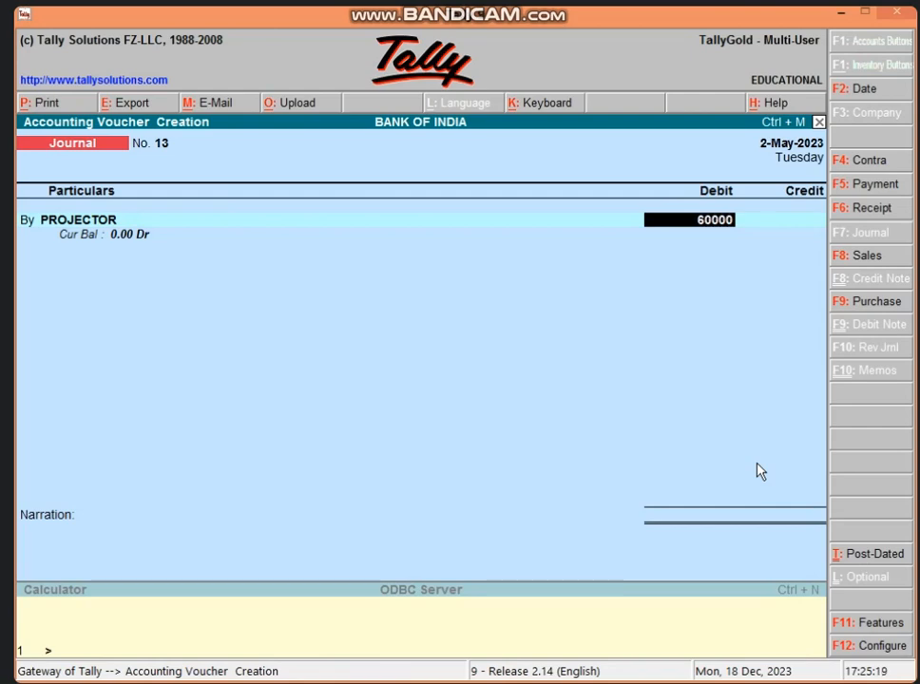
pyautogui.press('Return')
# Credit the seller's personal account with 60,000 as New Ref 13, and save the journal voucher
pyautogui.press('Return')
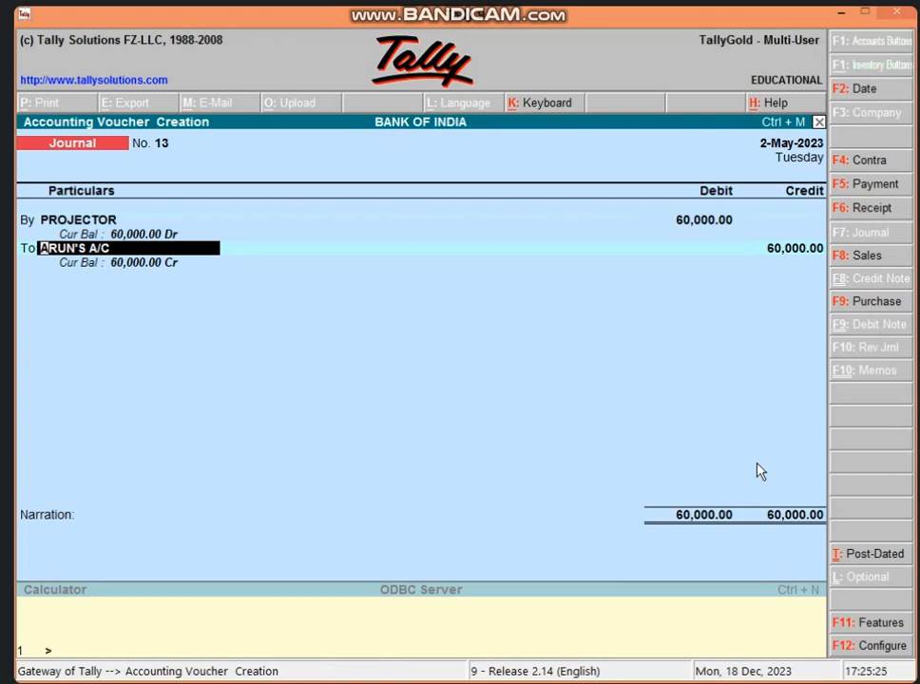
pyautogui.press('Return')
pyautogui.press('Return')
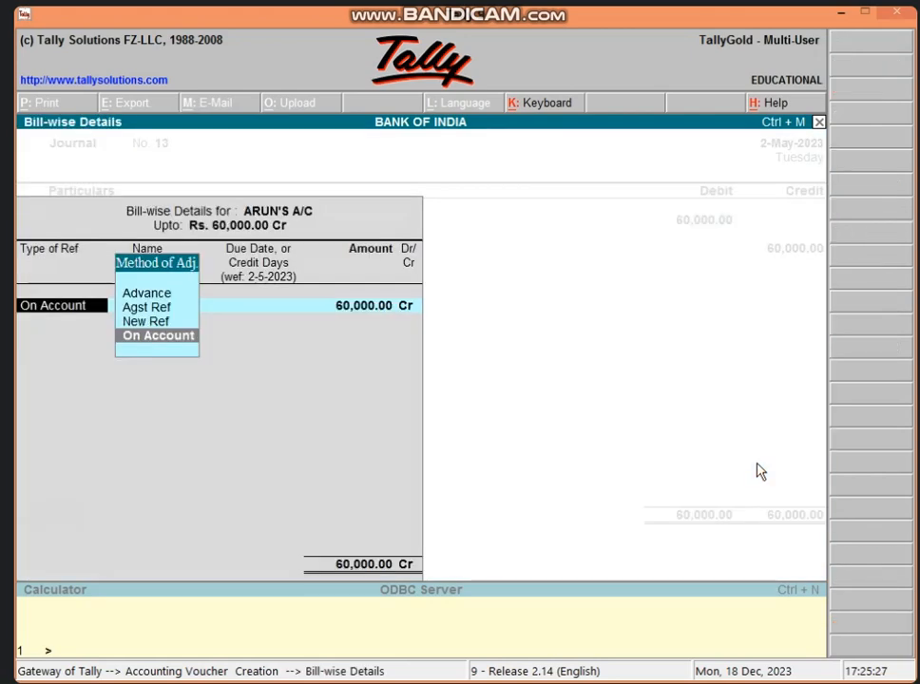
pyautogui.press('Up')
pyautogui.press('Return')
pyautogui.press('Return')
pyautogui.press('Return')
pyautogui.press('Return')
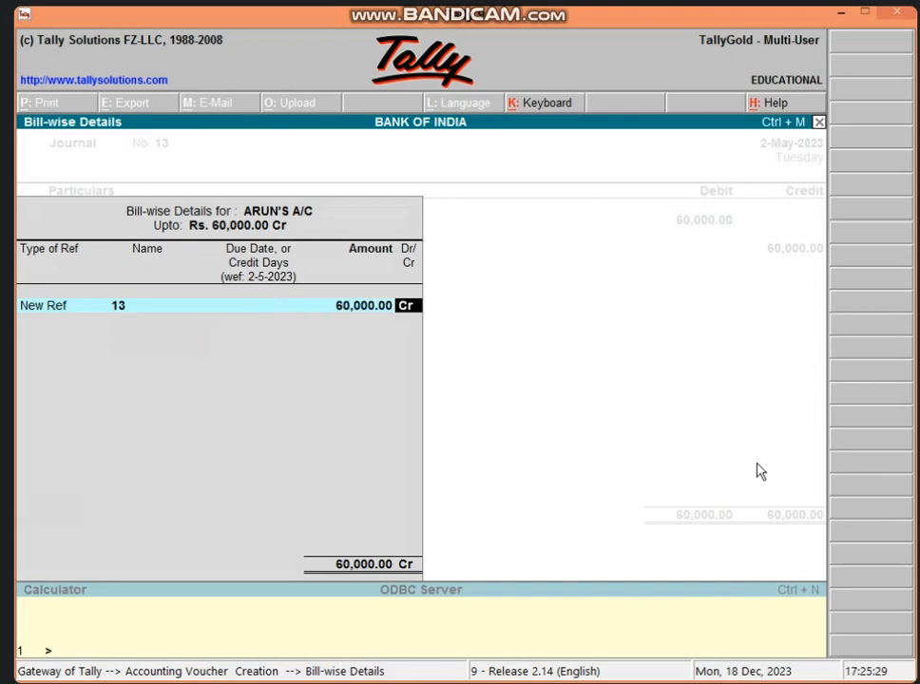
pyautogui.press('Return')
pyautogui.press('Return')
pyautogui.press('Return')
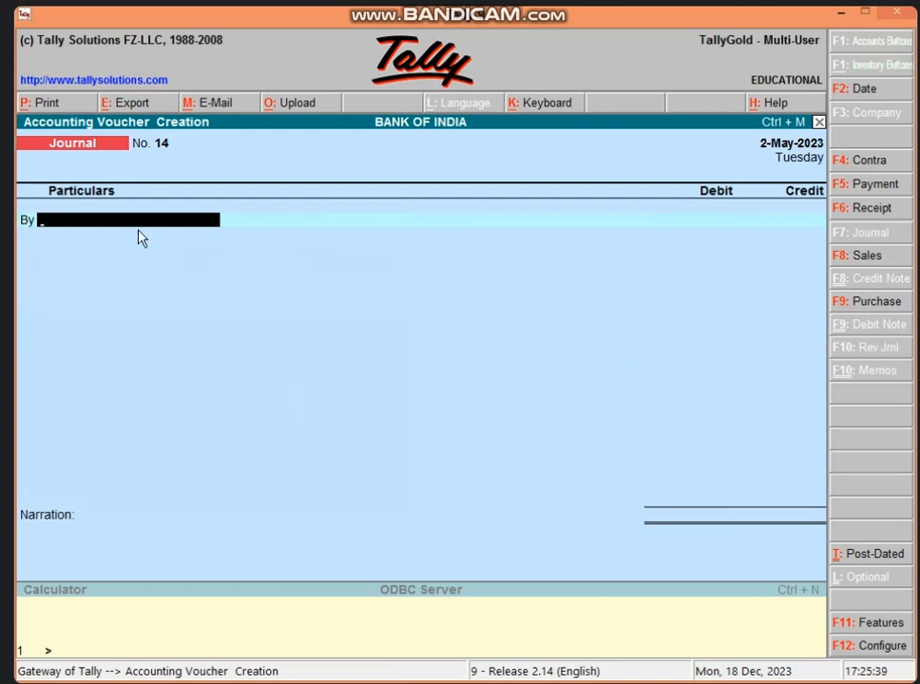
# Switch to the Excel worksheet and examine the projector's cost price, days, depreciation, SP, NSP and P & L values
pyautogui.click(844, 15)
pyautogui.click(172, 293)
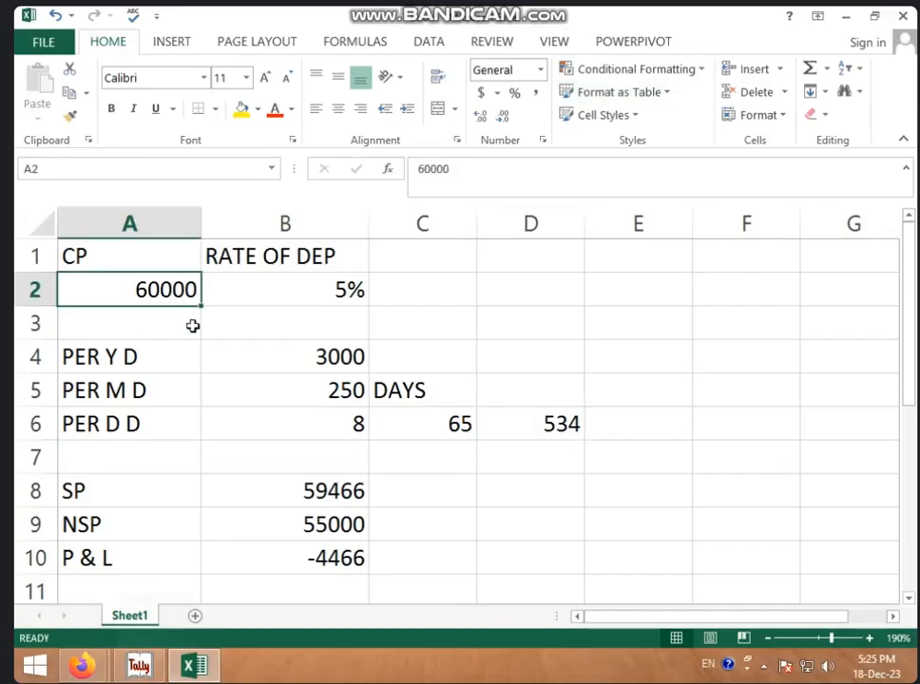
pyautogui.click(442, 424)
pyautogui.click(562, 425)
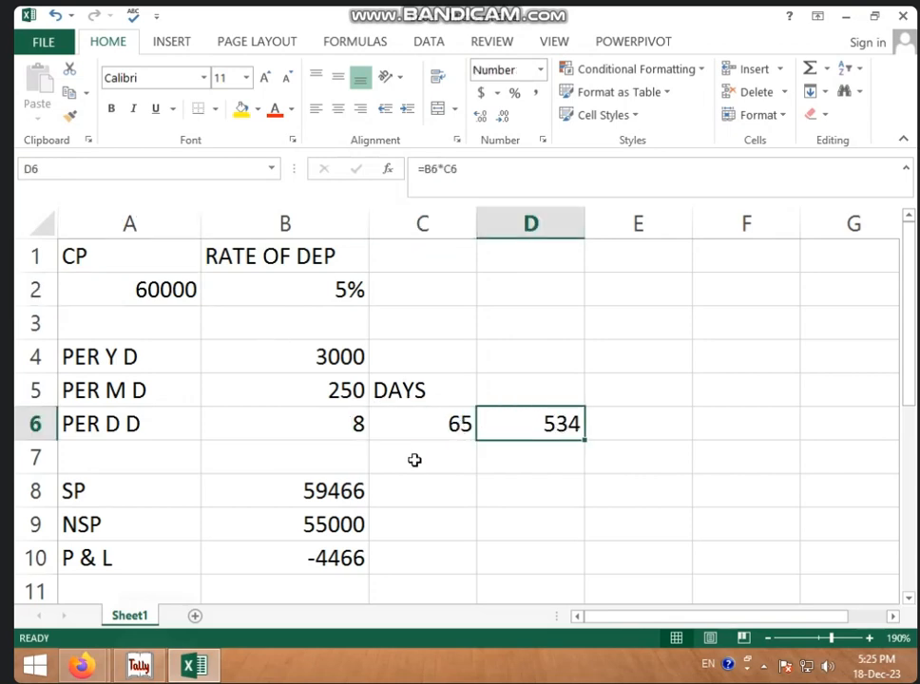
pyautogui.click(297, 503)
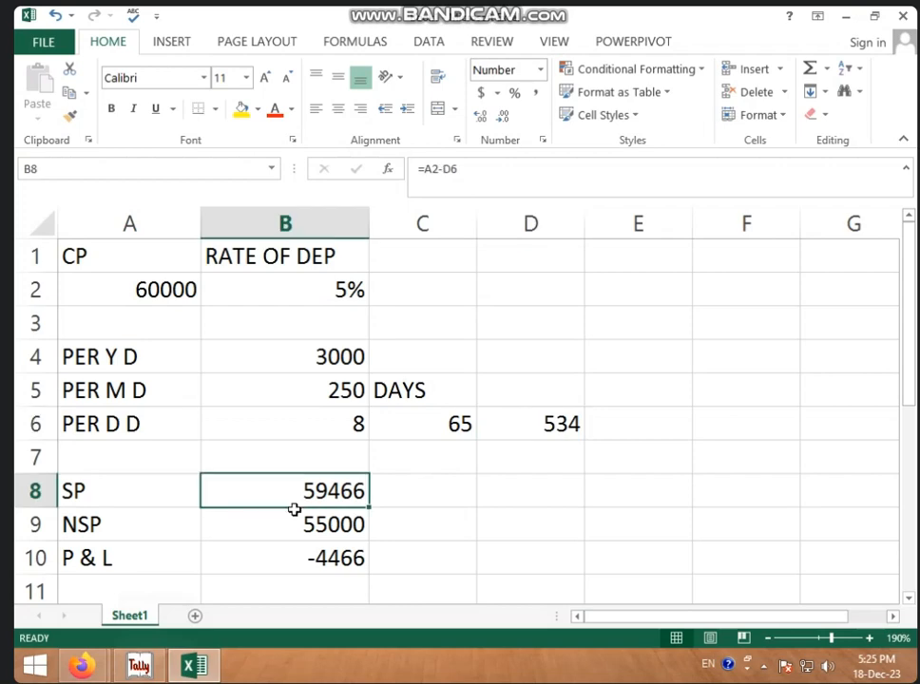
pyautogui.click(318, 531)
pyautogui.click(336, 562)
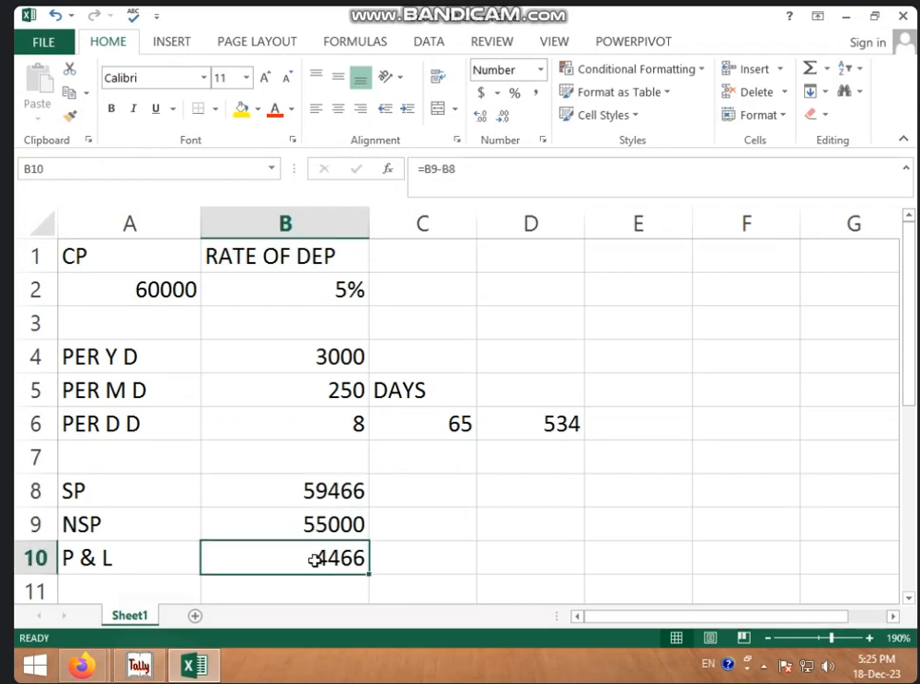
# Switch back to Tally and debit DEP A/C with 534 in the new journal voucher
pyautogui.click(136, 668)
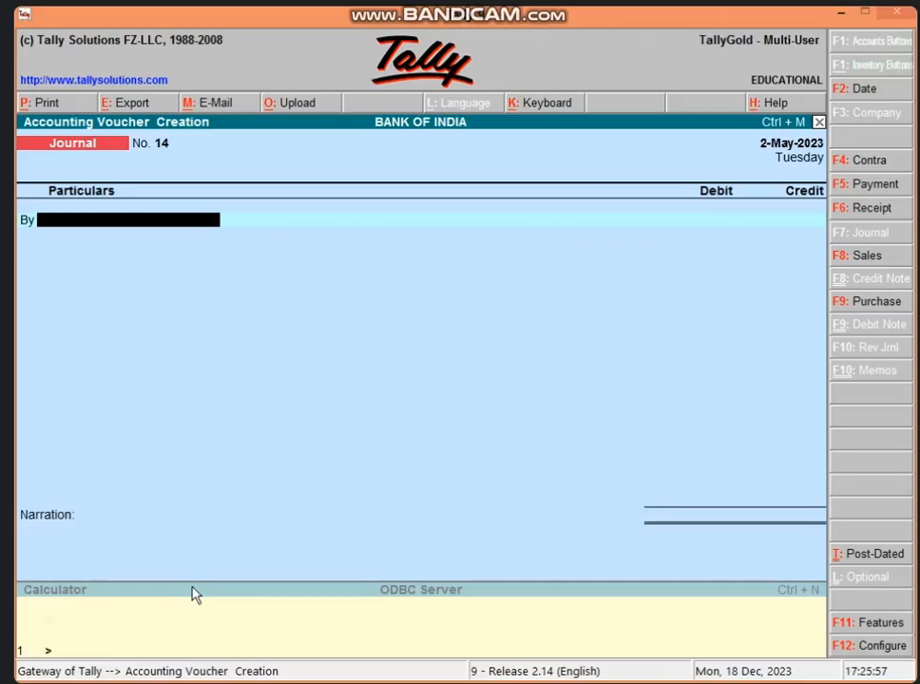
pyautogui.write('D')
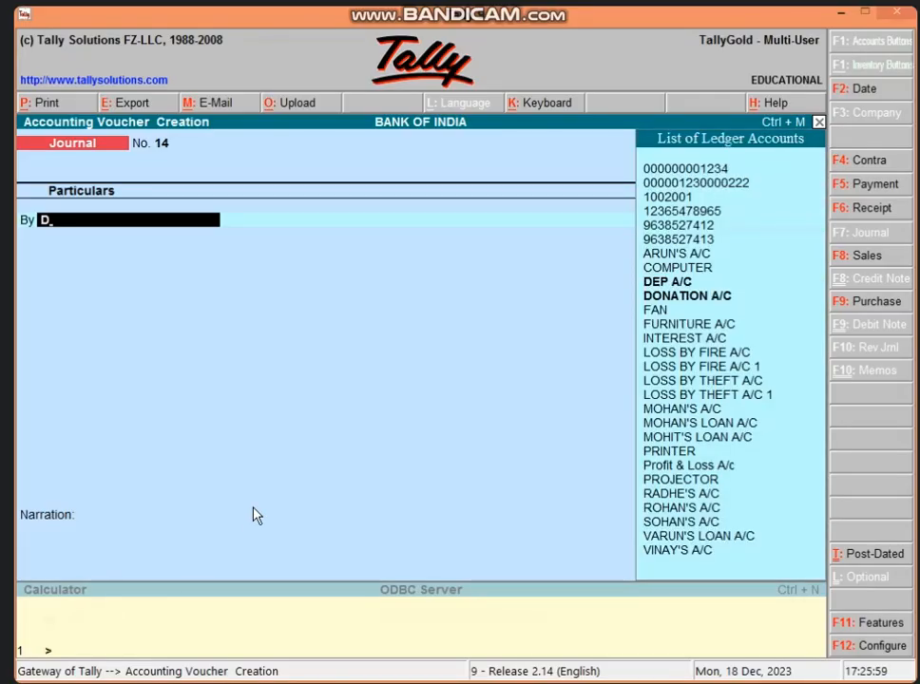
pyautogui.press('Return')
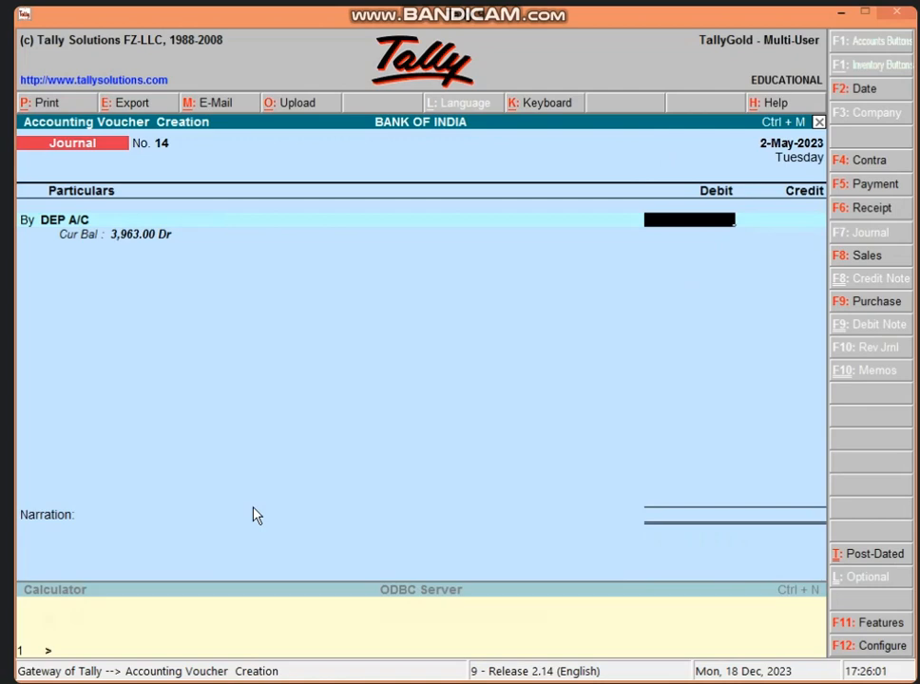
pyautogui.write('534')
pyautogui.press('Return')
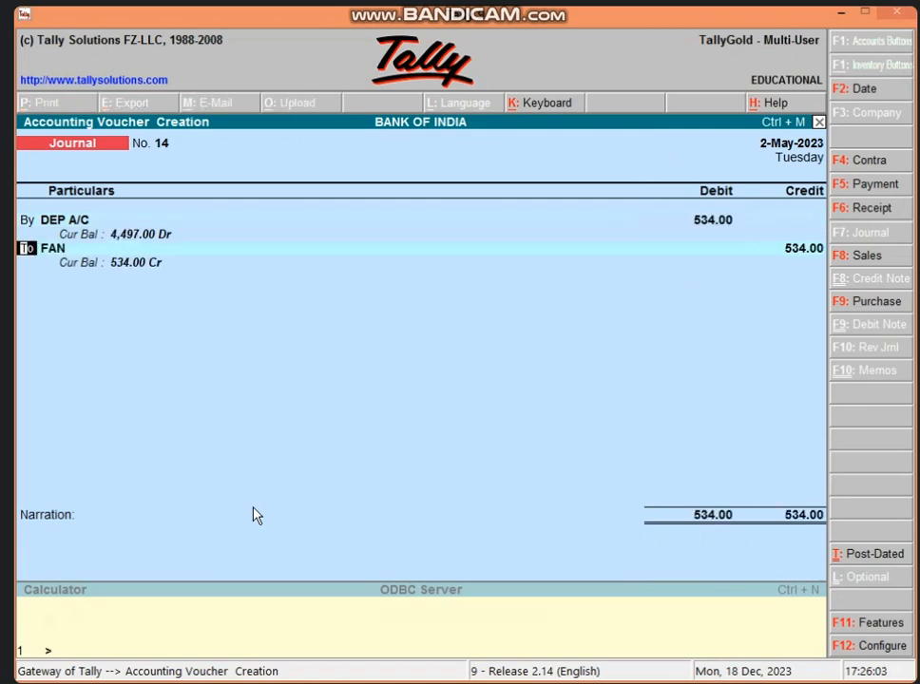
# Make the second line a debit entry and debit the buyer's personal account with 55000
pyautogui.write('B')
pyautogui.press('Return')
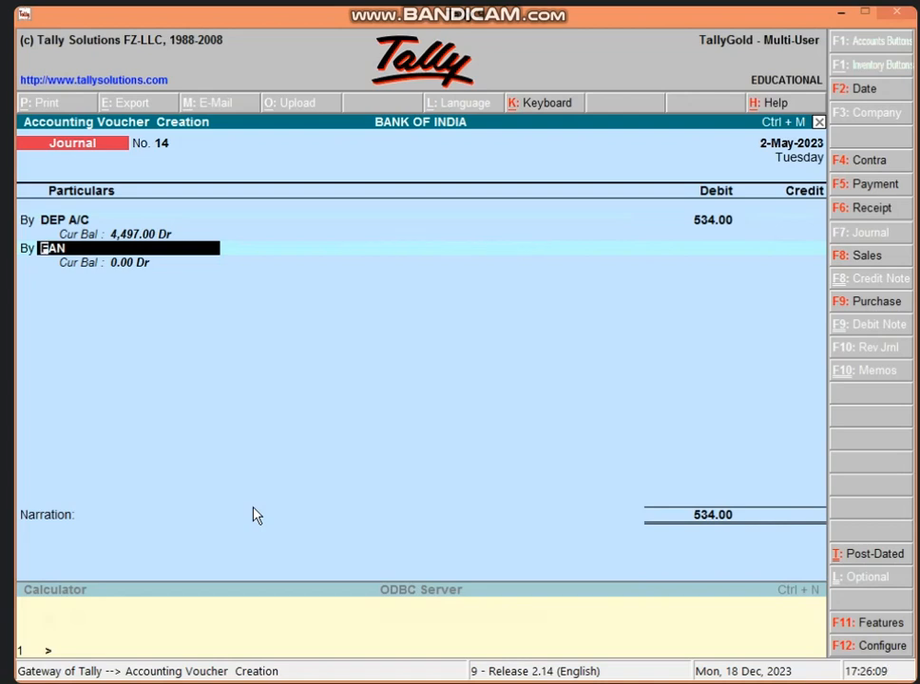
pyautogui.write('R')
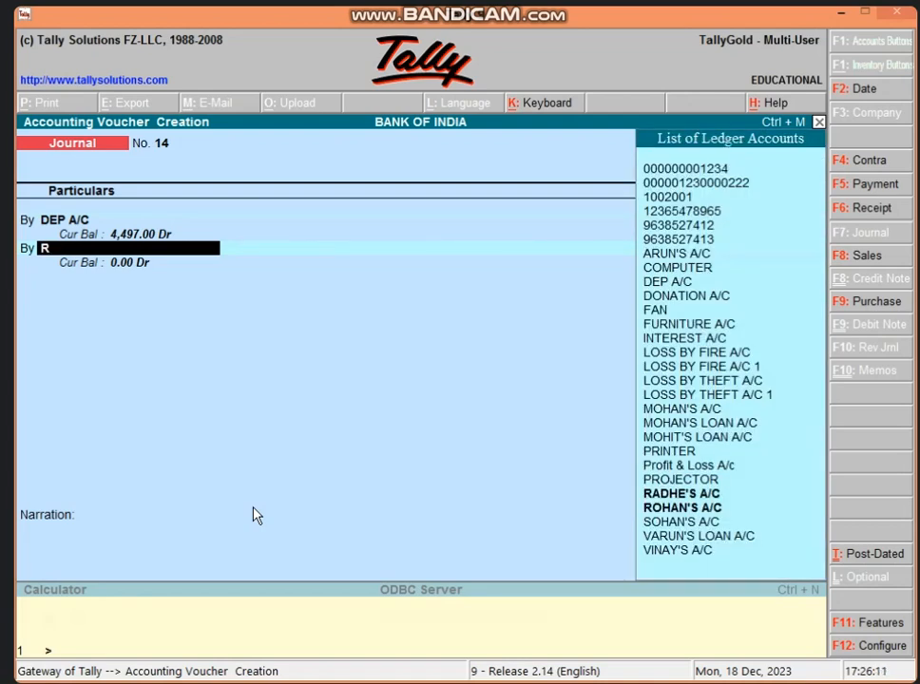
pyautogui.press('Return')
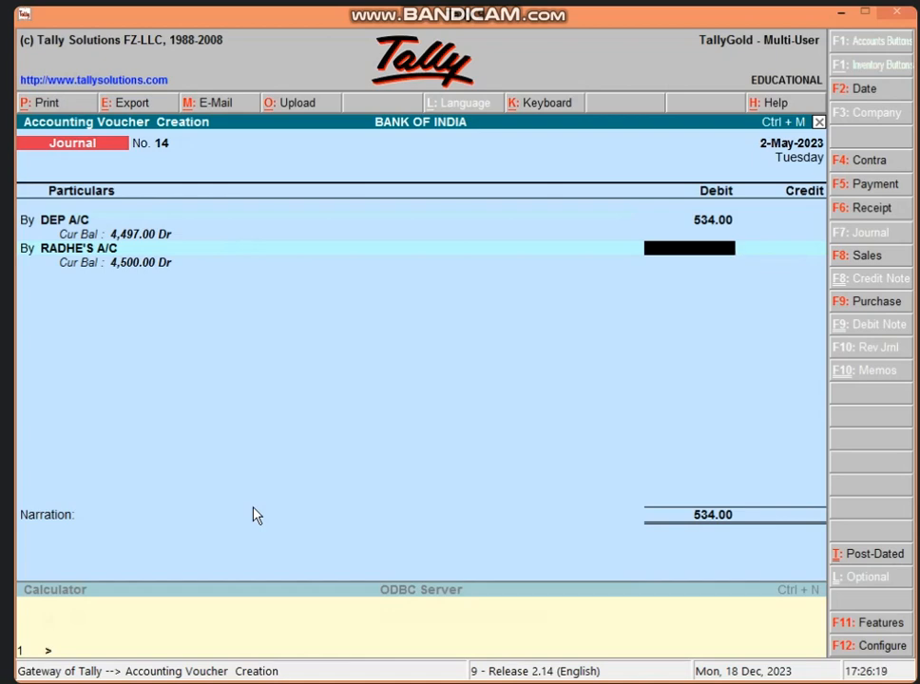
pyautogui.write('55000')
pyautogui.press('Return')
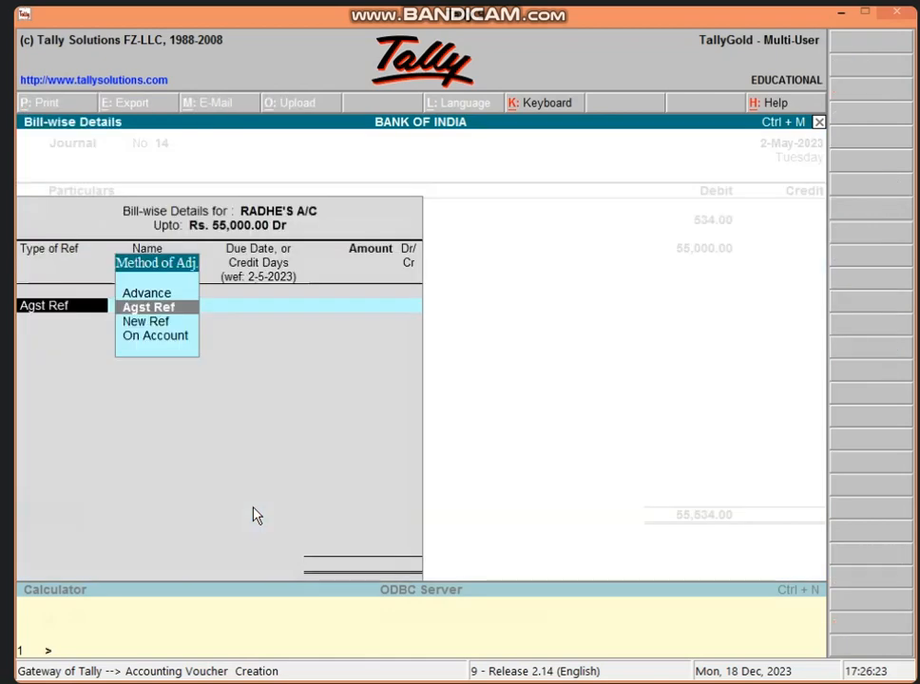
# Allocate the buyer's 55,000 debit as New Ref 14 in the bill-wise details
pyautogui.press('Down')
pyautogui.press('Return')
pyautogui.press('Return')
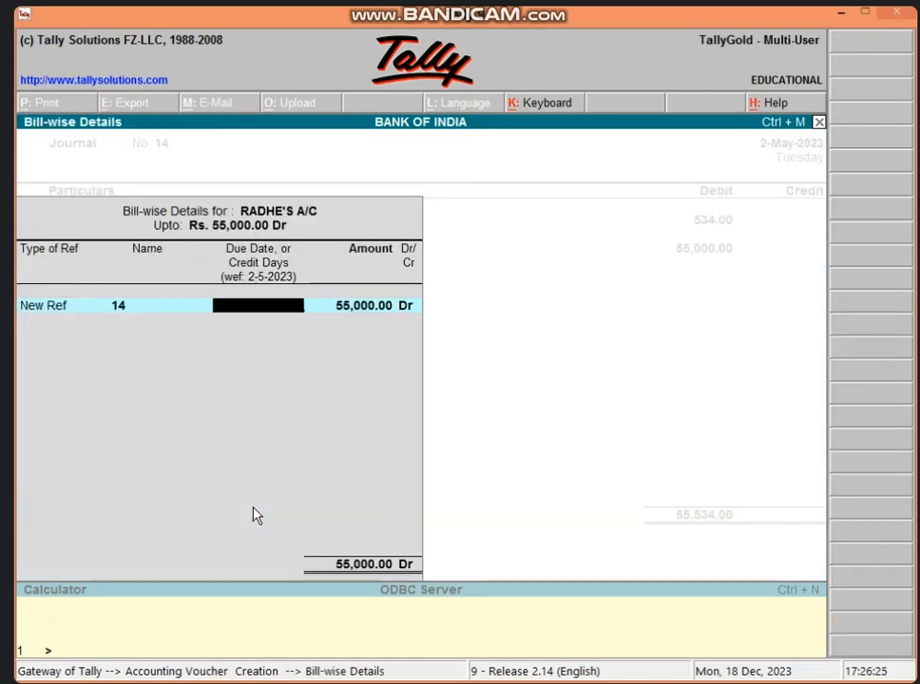
pyautogui.press('Return')
pyautogui.press('Return')
pyautogui.press('Return')
pyautogui.press('Return')
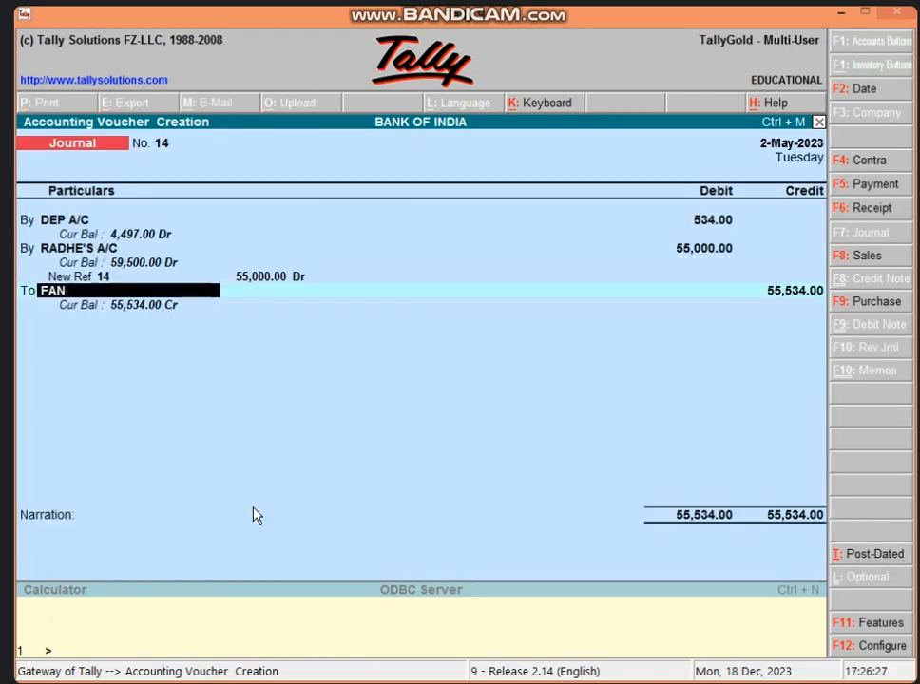
# Make the third line a debit to Profit & Loss A/c for 4466, checking the loss in the Excel worksheet
pyautogui.press('BackSpace')
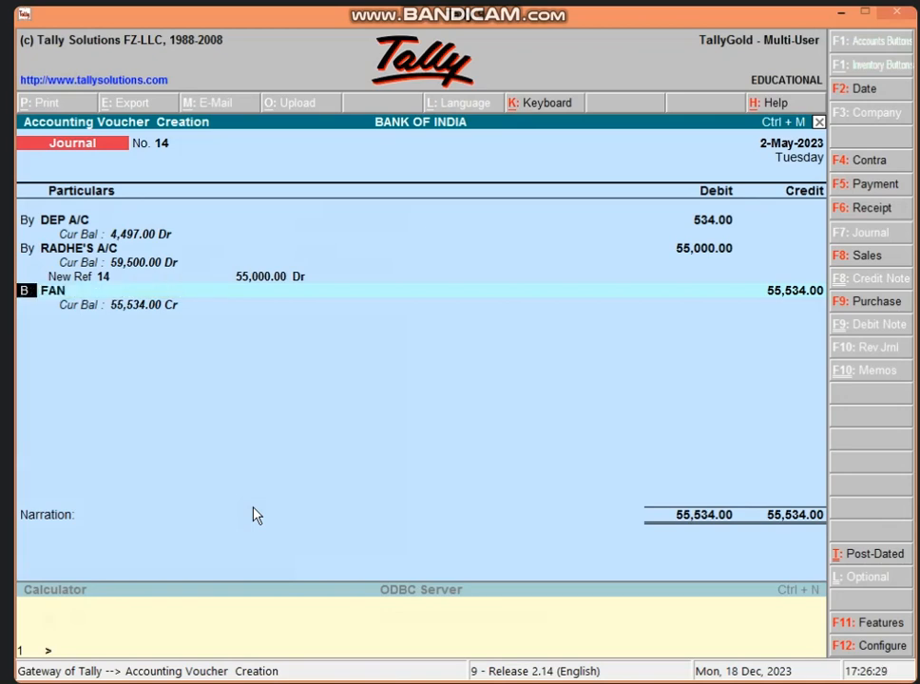
pyautogui.press('b')
pyautogui.press('Return')
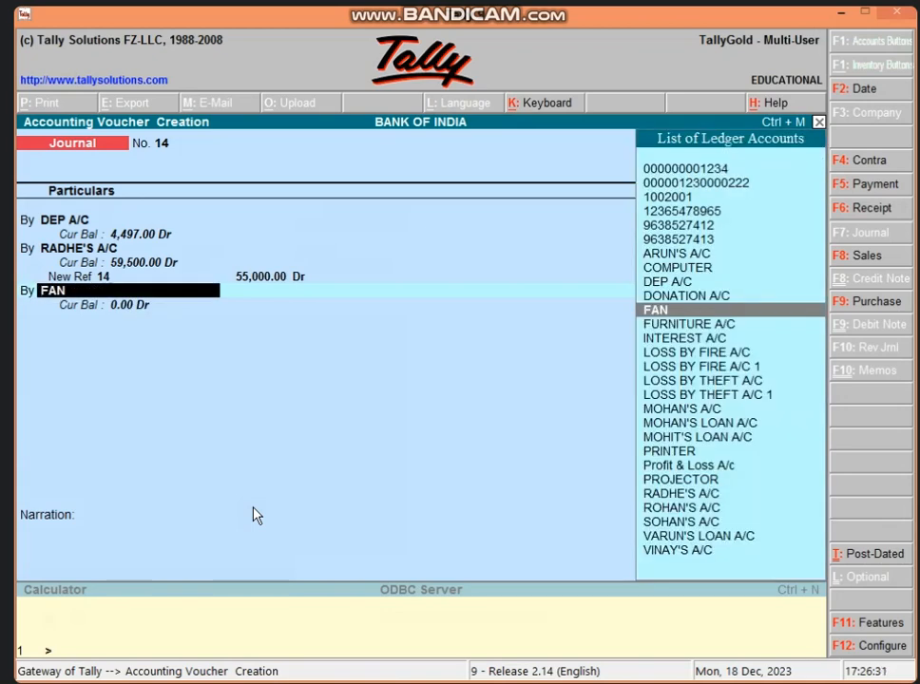
pyautogui.write('P')
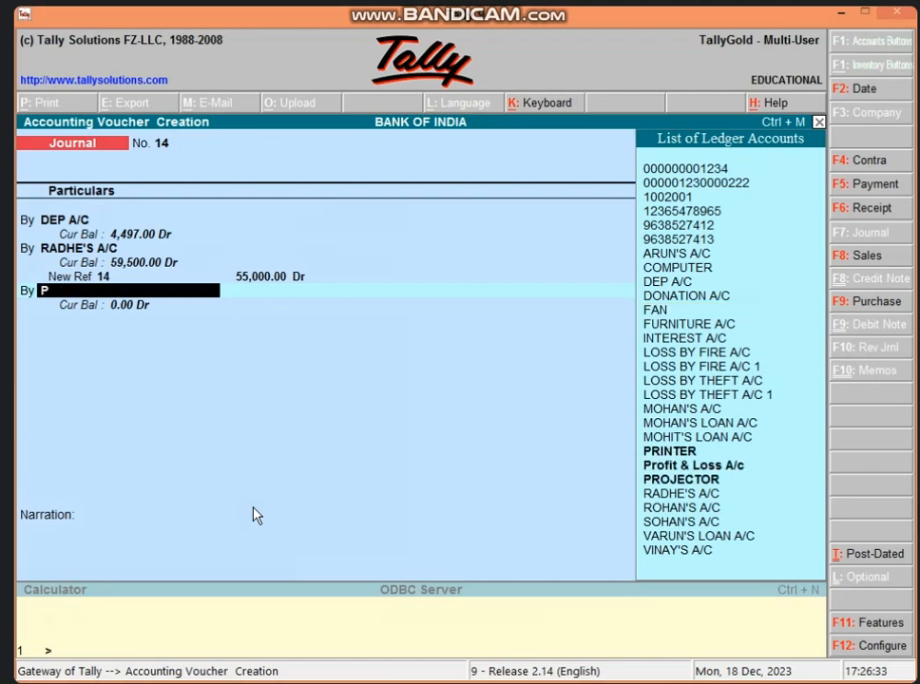
pyautogui.press('Down')
pyautogui.press('Down')
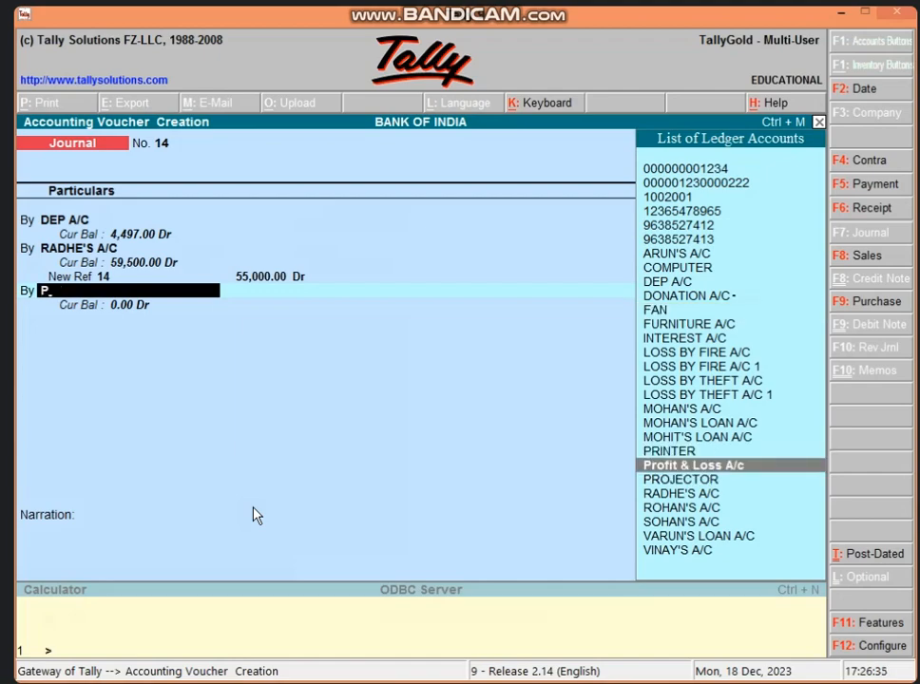
pyautogui.press('Return')
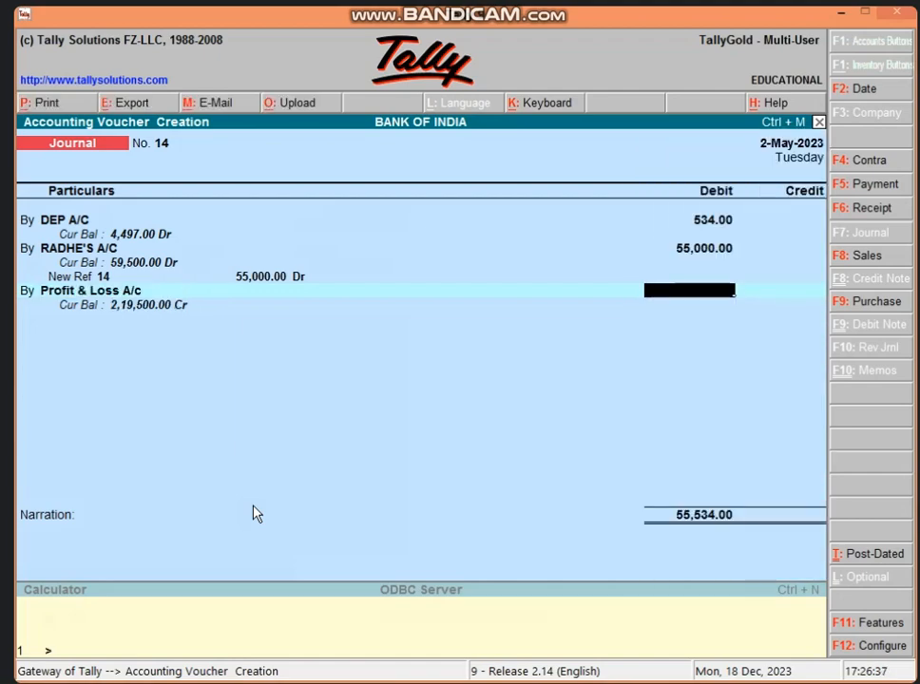
pyautogui.click(841, 11)
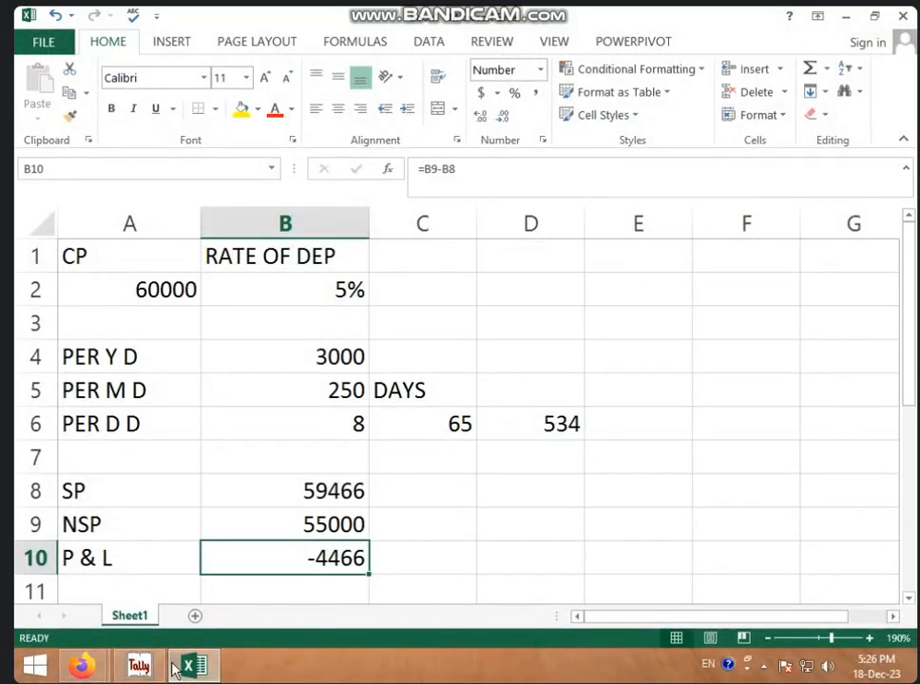
pyautogui.click(140, 666)
pyautogui.write('4466')
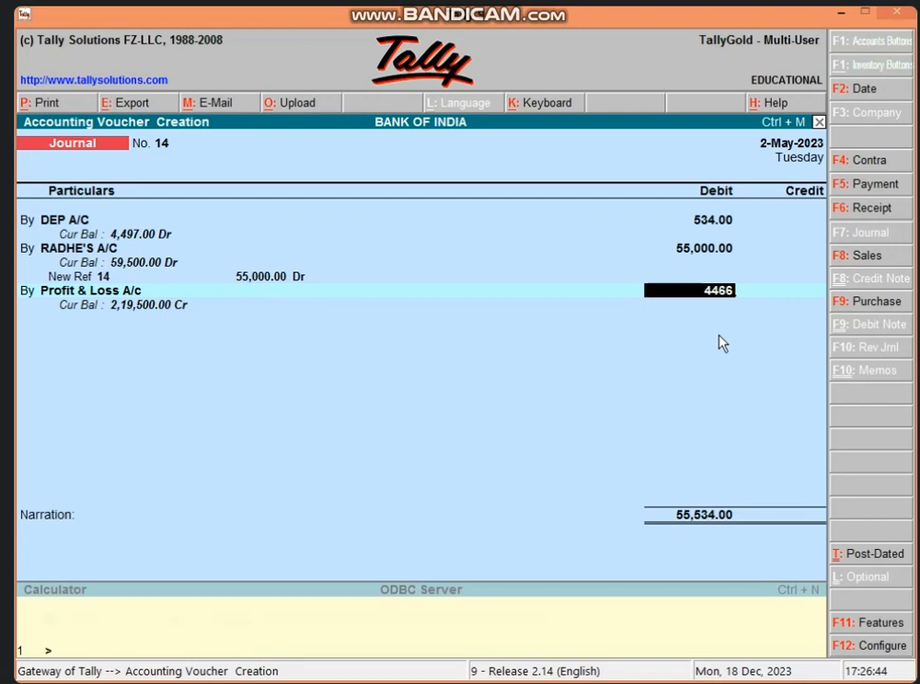
pyautogui.press('Return')
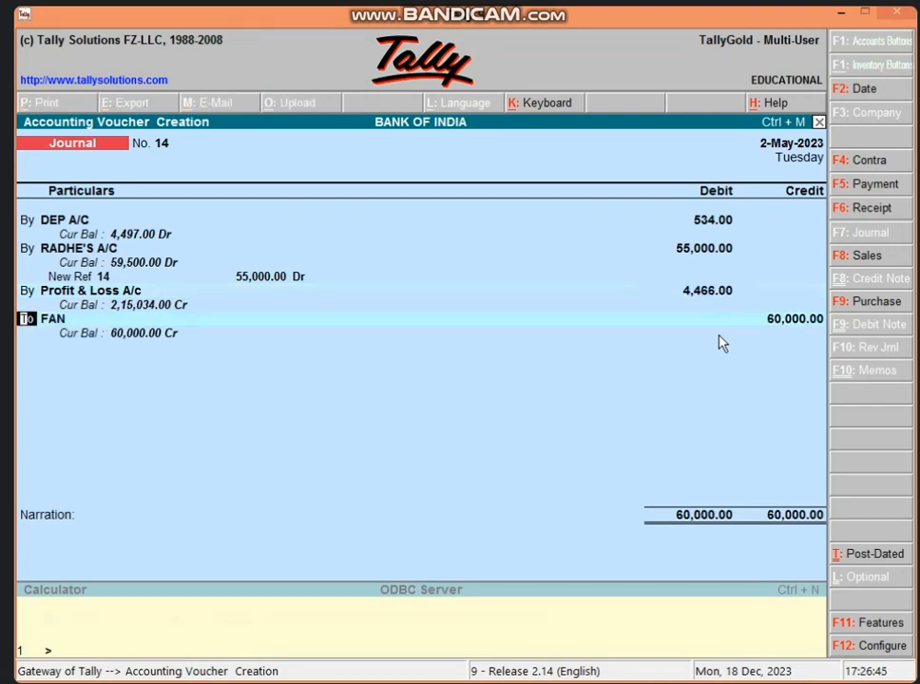
# Credit the PROJECTOR ledger with 60,000 and save the journal voucher
pyautogui.press('Return')
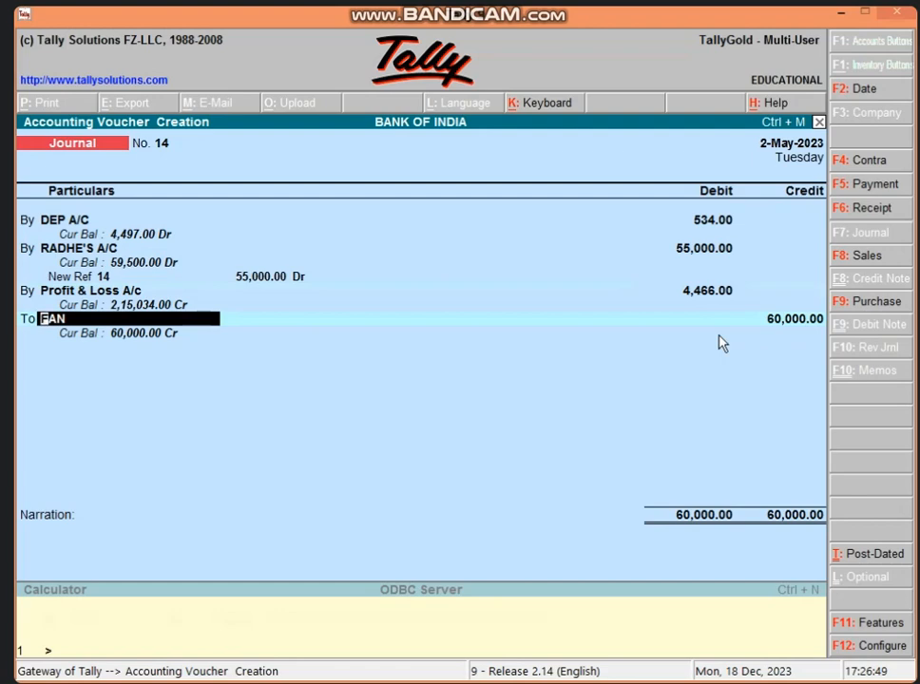
pyautogui.write('P')
pyautogui.press('Down')
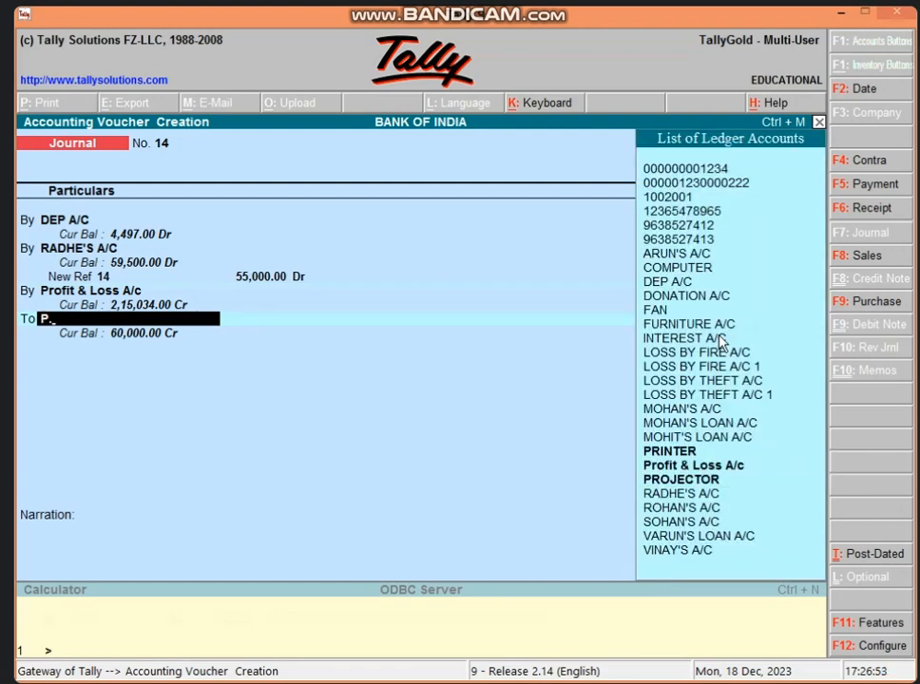
pyautogui.press('Return')
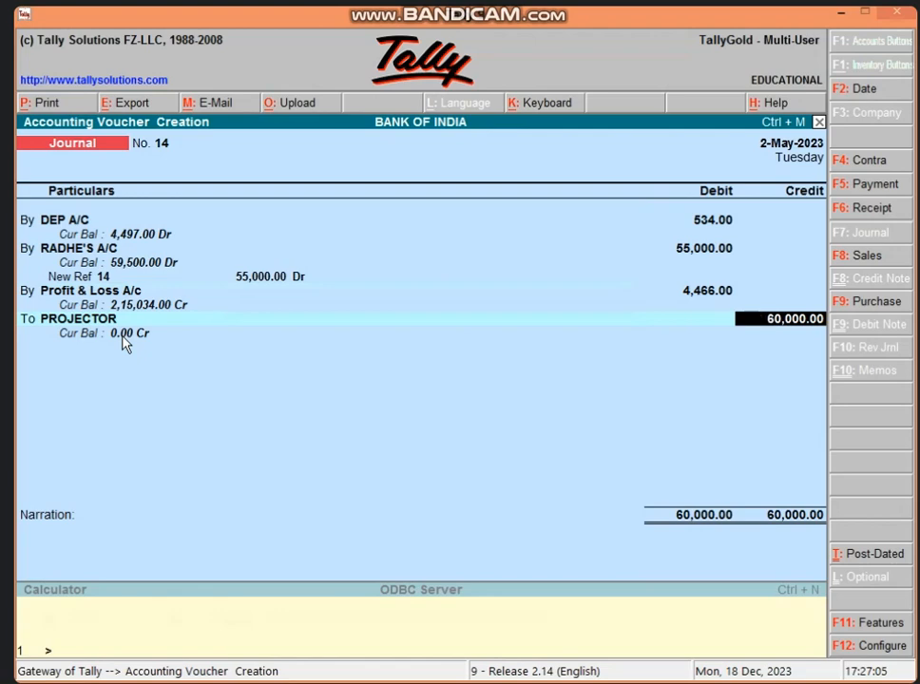
pyautogui.press('Return')
pyautogui.press('Return')
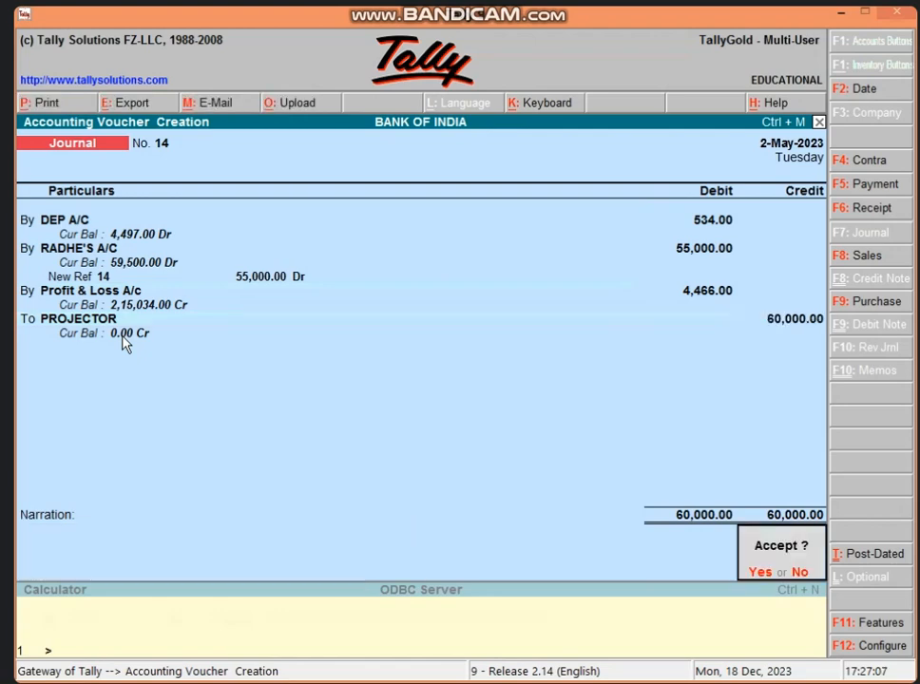
pyautogui.press('Return')
# Reopen the saved projector sale journal voucher and review its entries line by line, accepting it again
pyautogui.press('pageup')
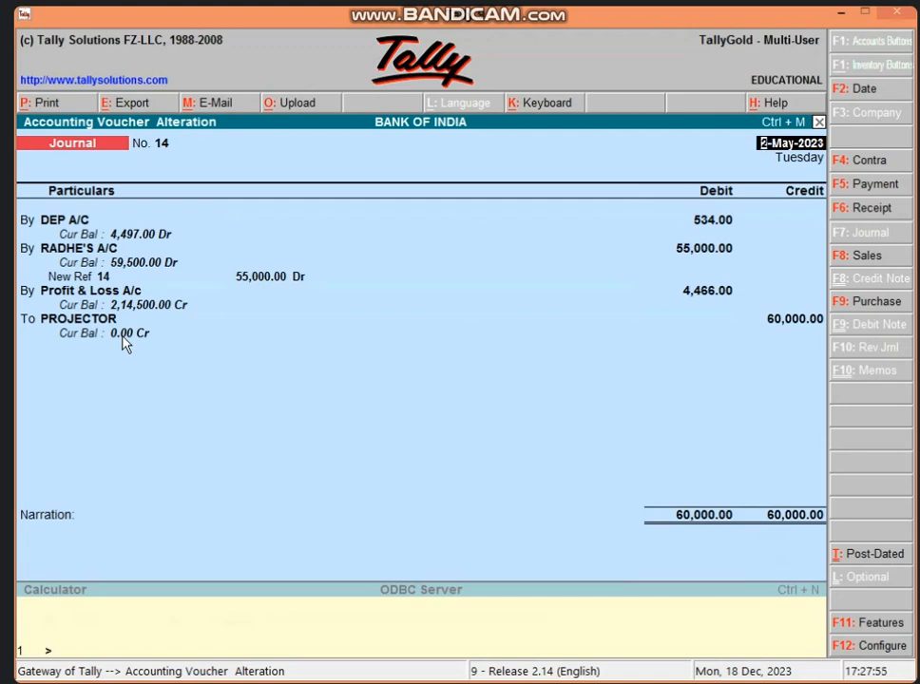
pyautogui.press('Return')
pyautogui.press('Return')
pyautogui.press('Return')
pyautogui.press('Return')
pyautogui.press('Return')
pyautogui.press('Return')
pyautogui.press('Return')
pyautogui.press('Return')
pyautogui.press('Return')
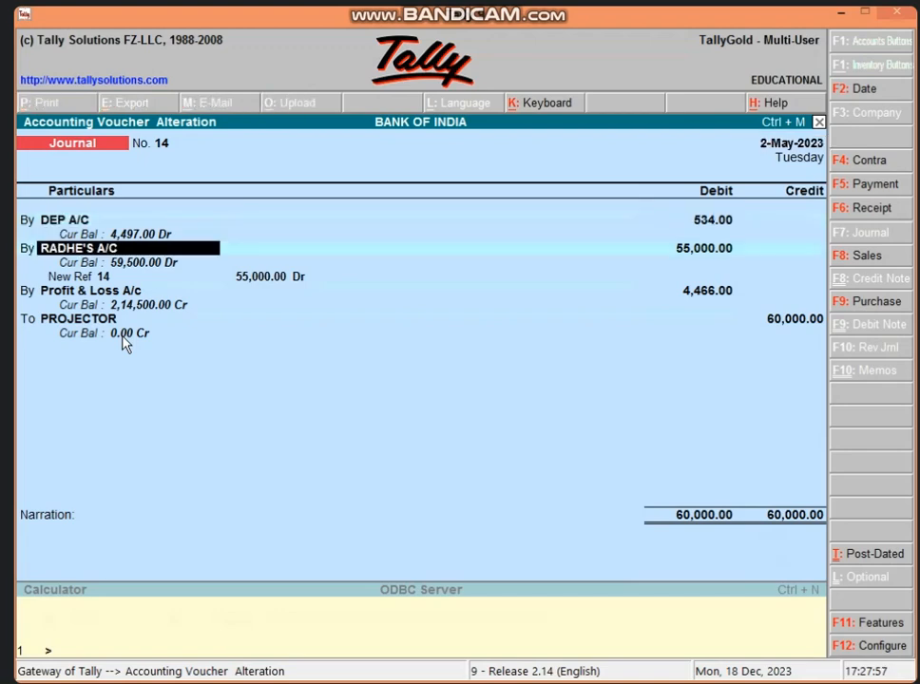
pyautogui.press('Return')
pyautogui.press('Return')
pyautogui.press('Return')
pyautogui.press('Return')
pyautogui.press('Return')
pyautogui.press('Return')
pyautogui.press('Return')
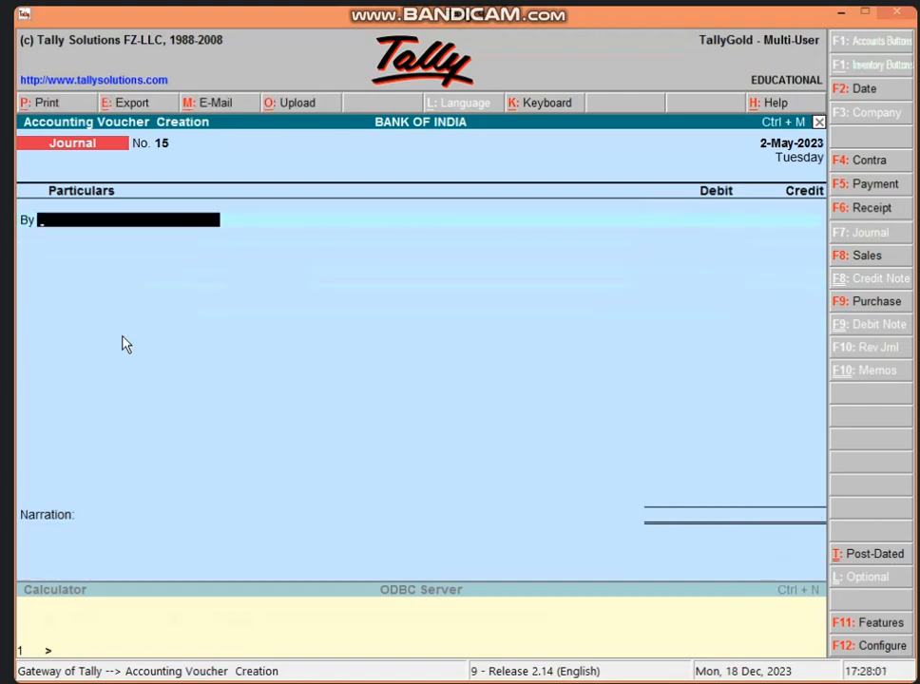
# Leave voucher entry and create a ledger named AC under Fixed Assets
pyautogui.press('Escape')
pyautogui.press('Return')
pyautogui.press('Escape')
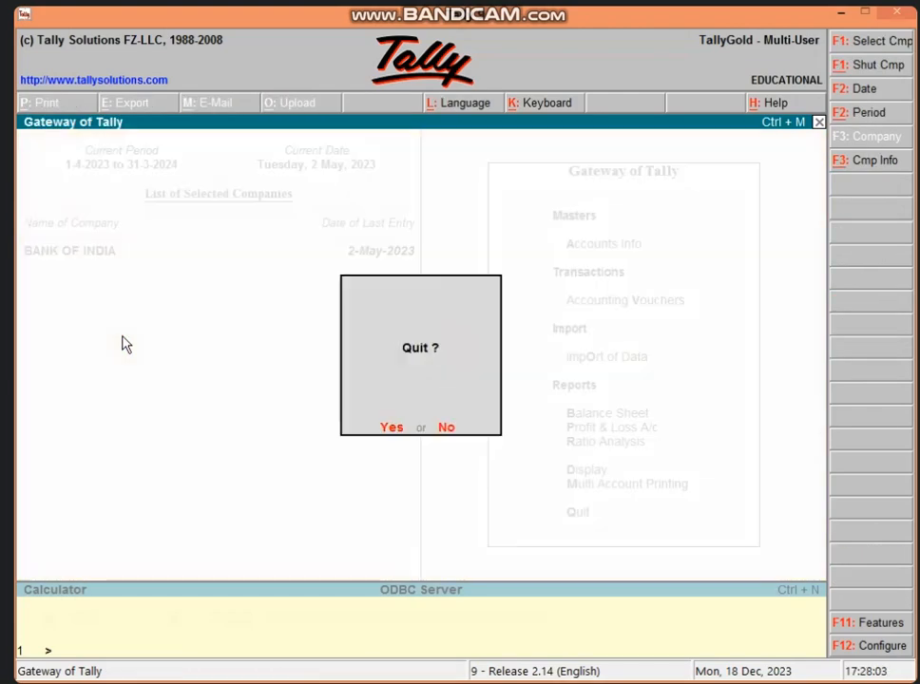
pyautogui.press('n')
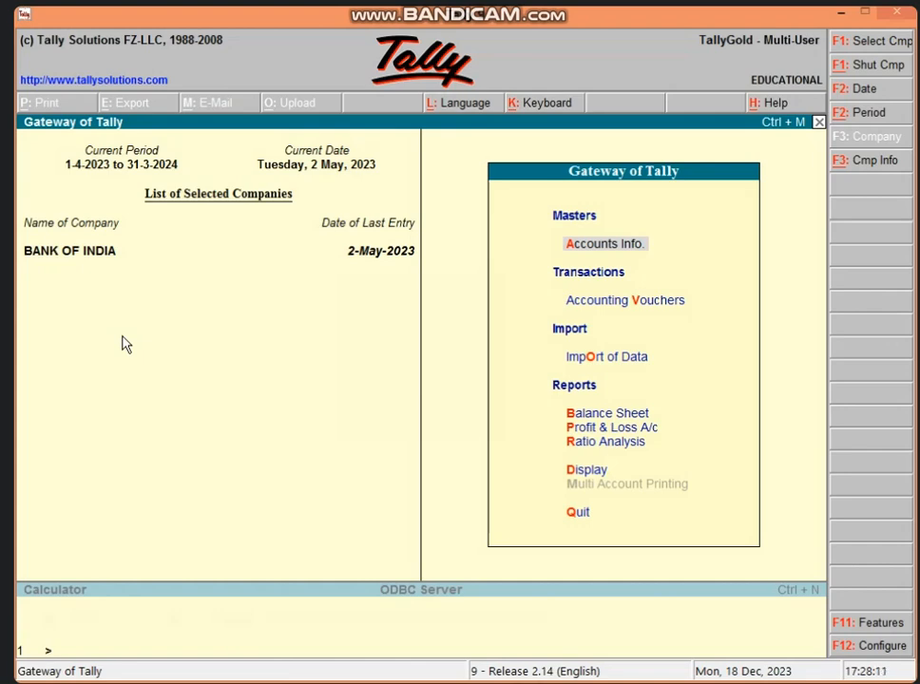
pyautogui.press('Return')
pyautogui.press('l')
pyautogui.press('Return')
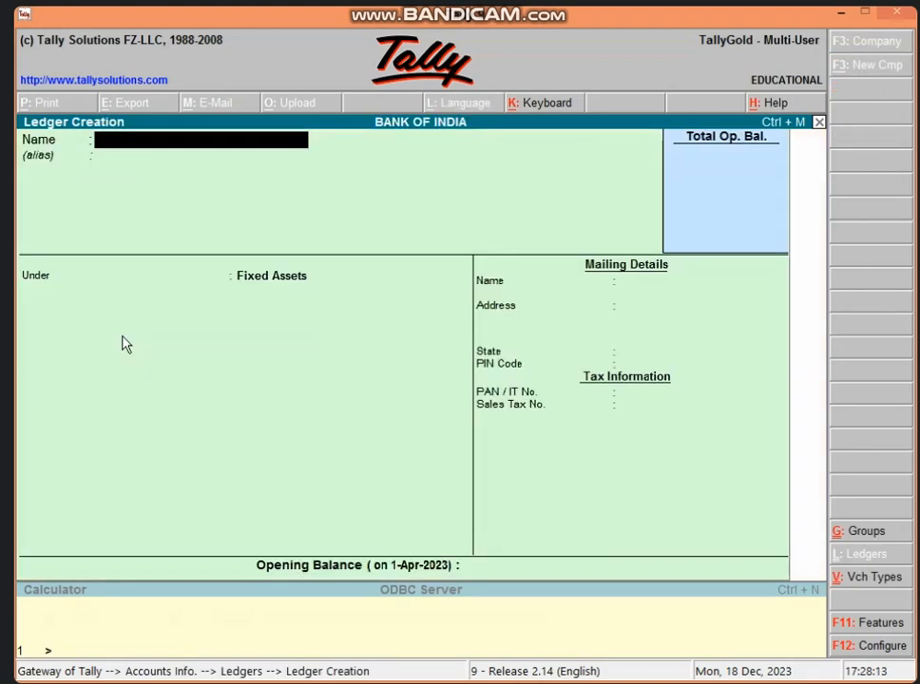
pyautogui.write('AC')
pyautogui.press('Return')
pyautogui.press('Return')
pyautogui.hotkey('ctrl', 'a')
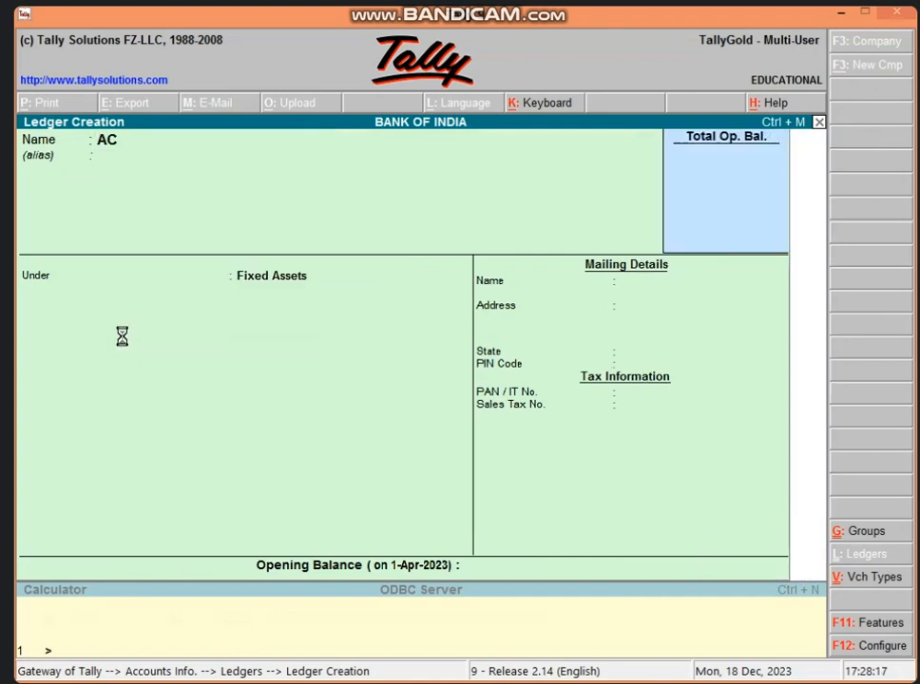
# Start a payment voucher and debit the AC ledger with 30,000
pyautogui.press('Escape')
pyautogui.press('y')
pyautogui.press('Escape')
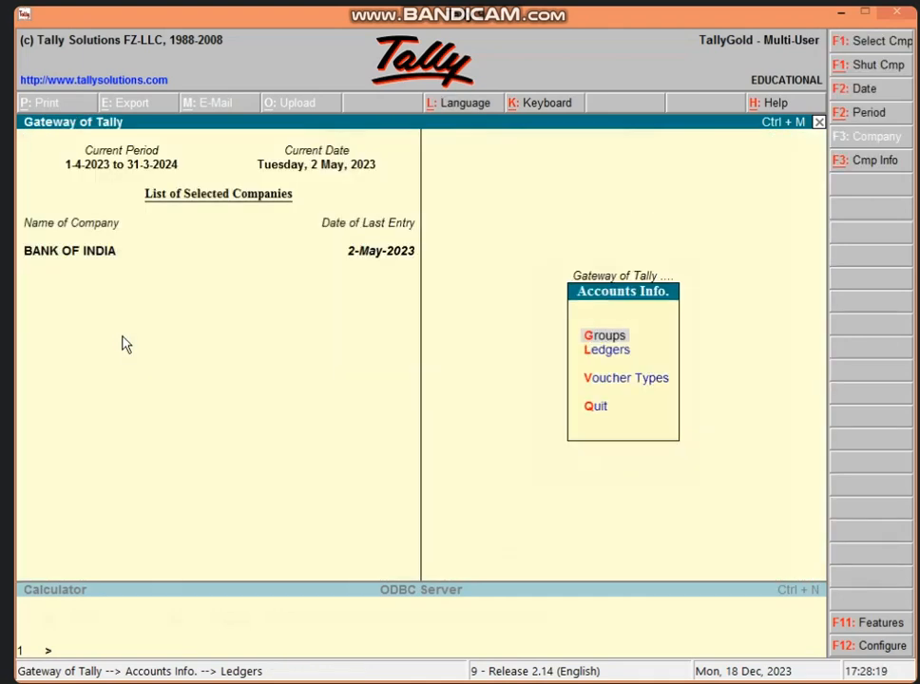
pyautogui.press('Escape')
pyautogui.press('v')
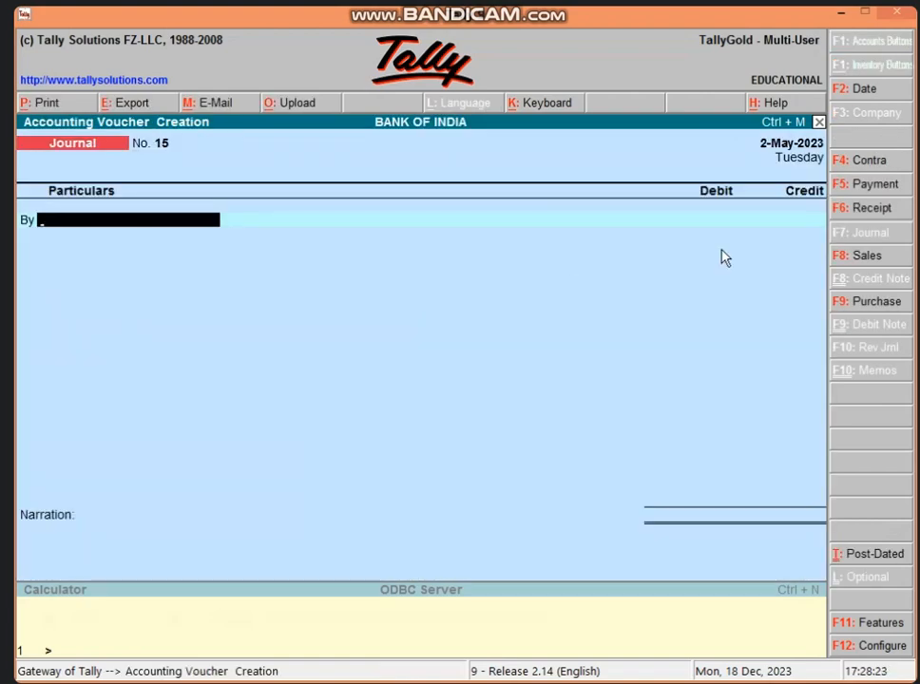
pyautogui.click(861, 186)
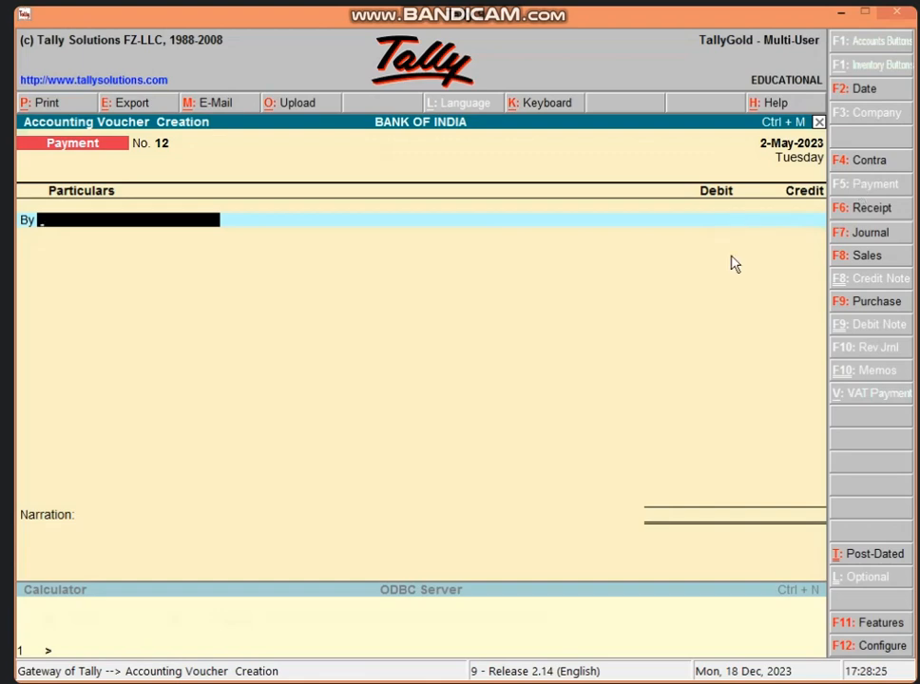
pyautogui.write('A')
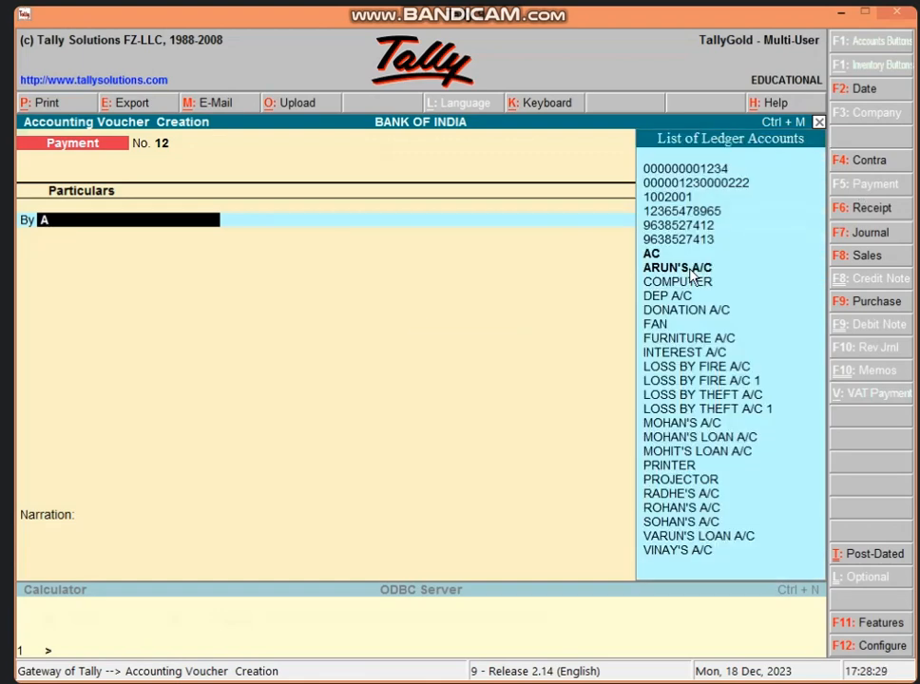
pyautogui.write('C')
pyautogui.press('Return')
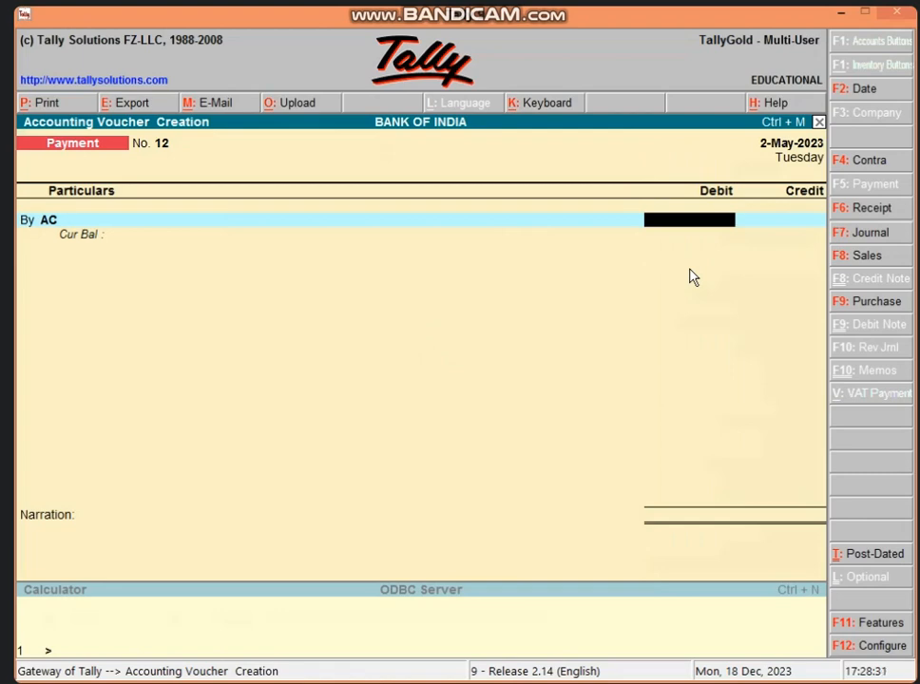
pyautogui.write('0000')
pyautogui.press('Return')
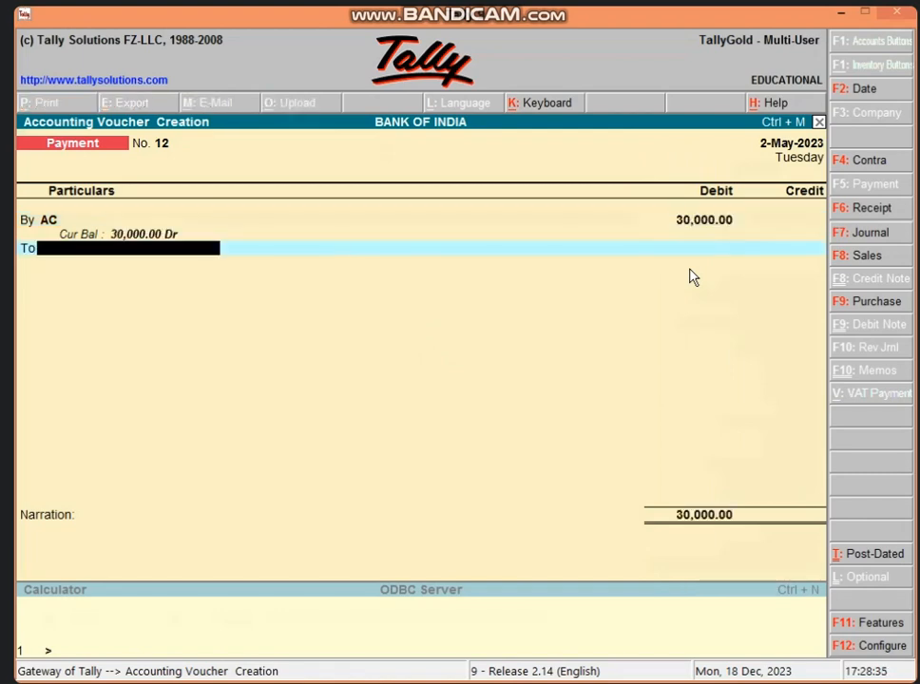
# Credit Cash with 30,000 and save the payment voucher
pyautogui.write('CA')
pyautogui.press('Return')
pyautogui.press('Return')
pyautogui.press('Return')
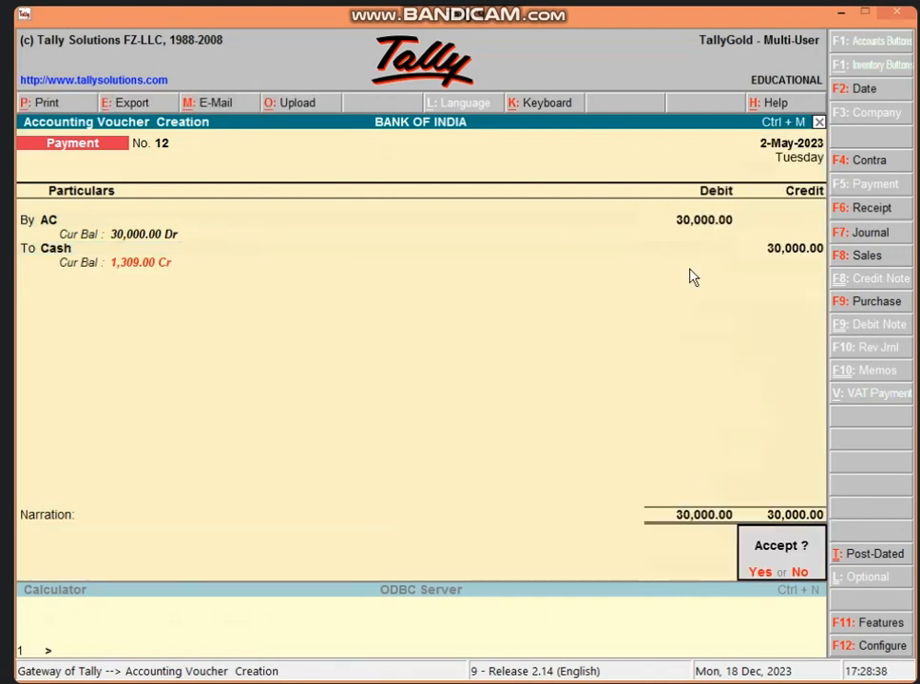
pyautogui.press('Return')
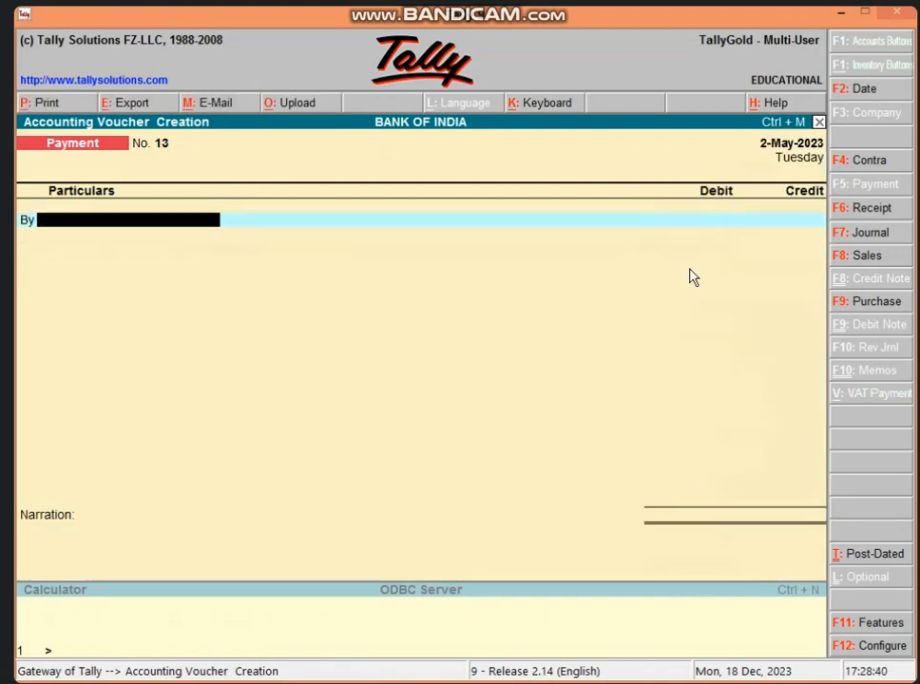
# Switch to the Excel worksheet and set the cost price in A2 to 30000 and the depreciation rate in B2 to 10%
pyautogui.click(841, 14)
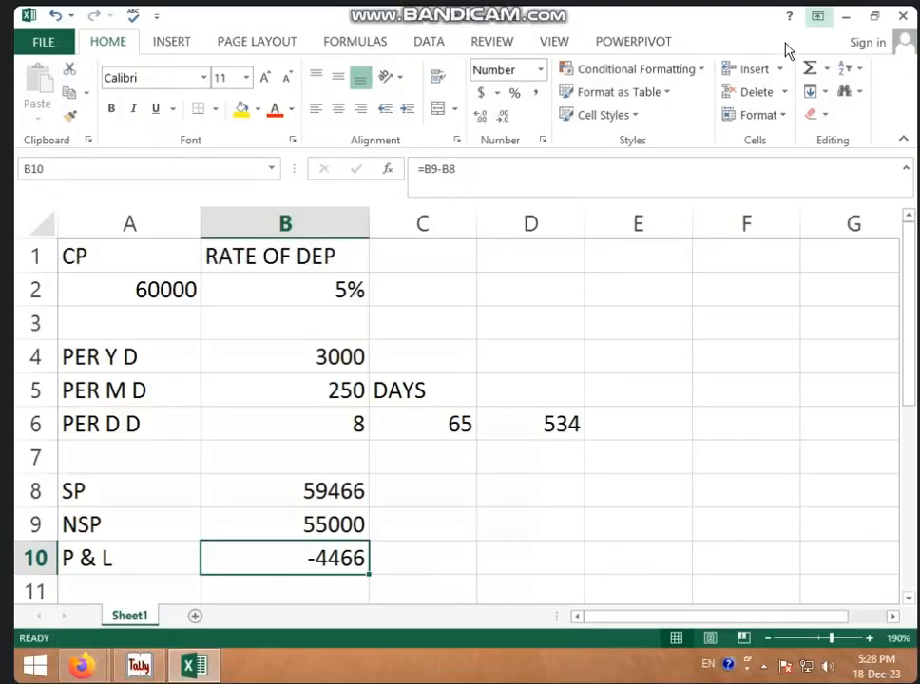
pyautogui.click(159, 297)
pyautogui.write('30000')
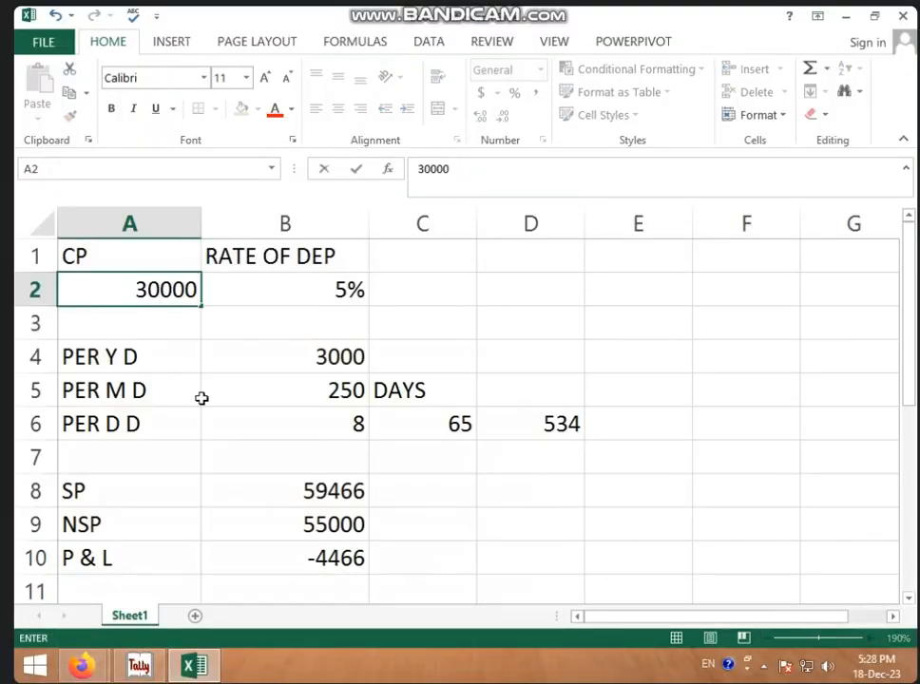
pyautogui.click(437, 566)
pyautogui.click(335, 536)
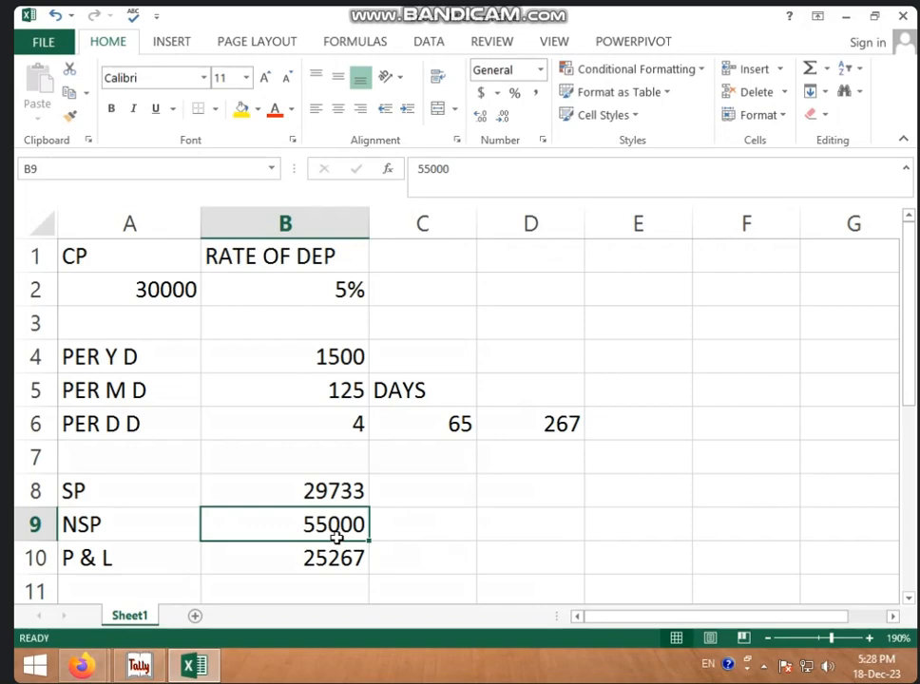
pyautogui.click(328, 297)
pyautogui.write('10')
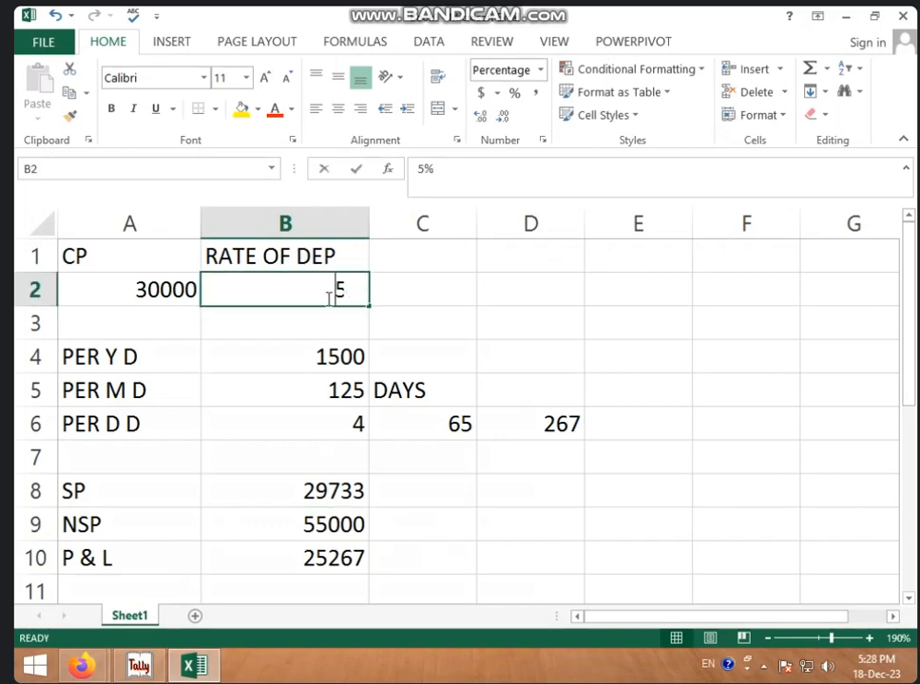
pyautogui.click(442, 279)
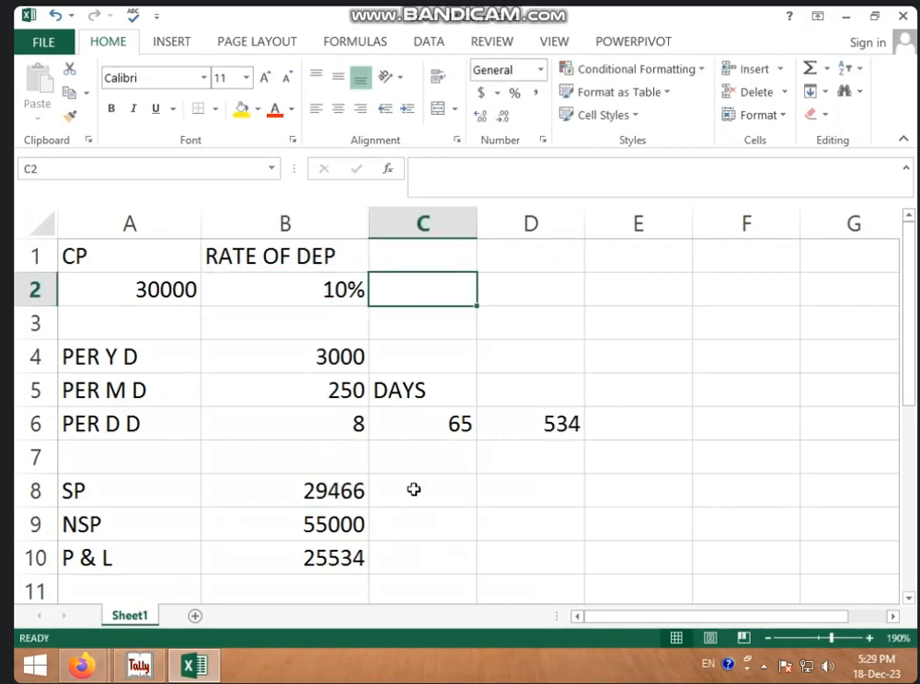
# Set the NSP value in B9 to 29500 and check the profit or loss in B10
pyautogui.click(351, 521)
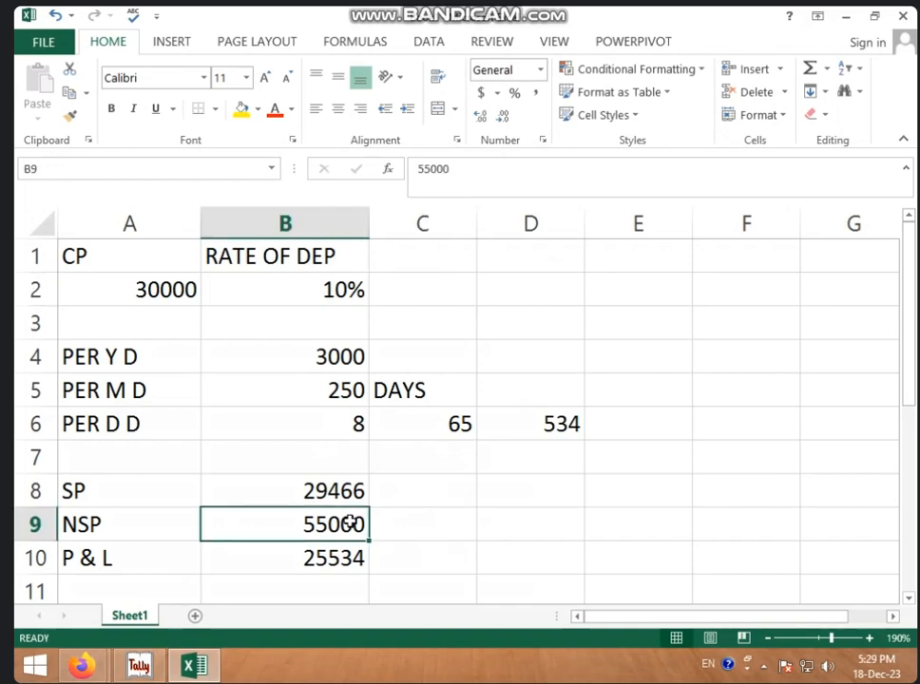
pyautogui.write('29500')
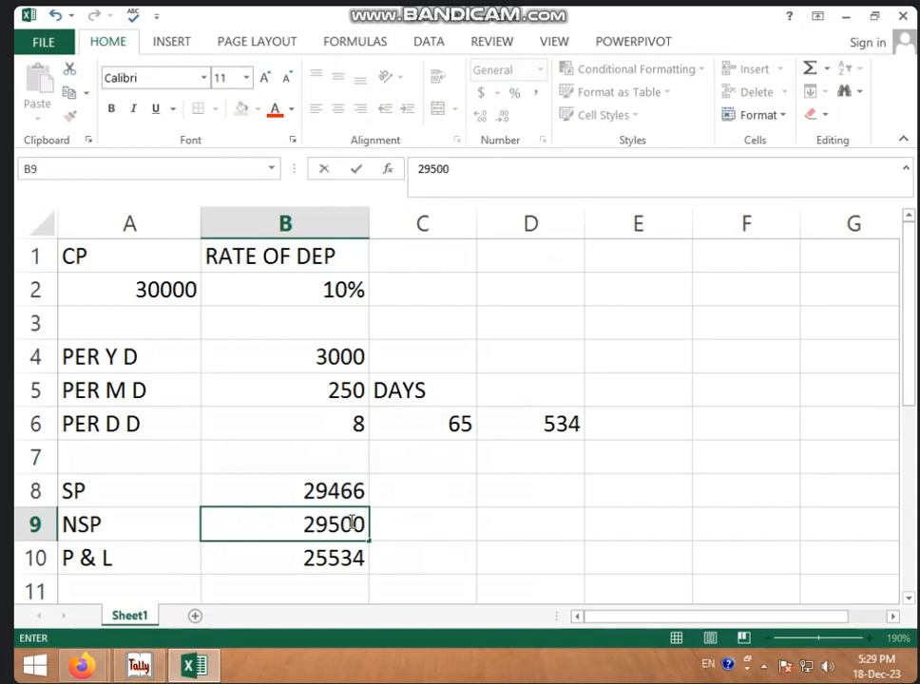
pyautogui.click(434, 510)
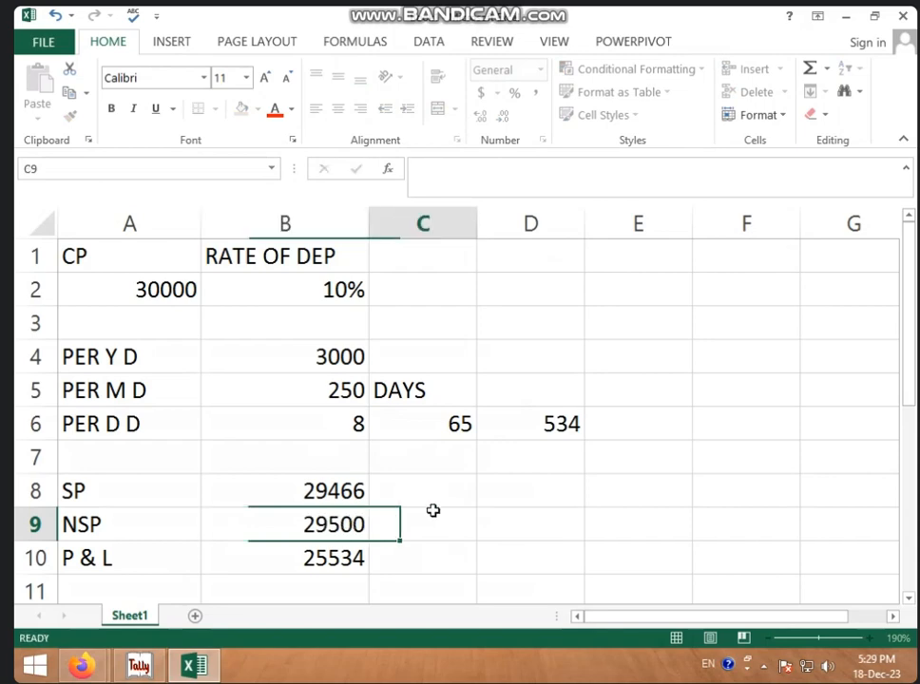
pyautogui.click(354, 561)
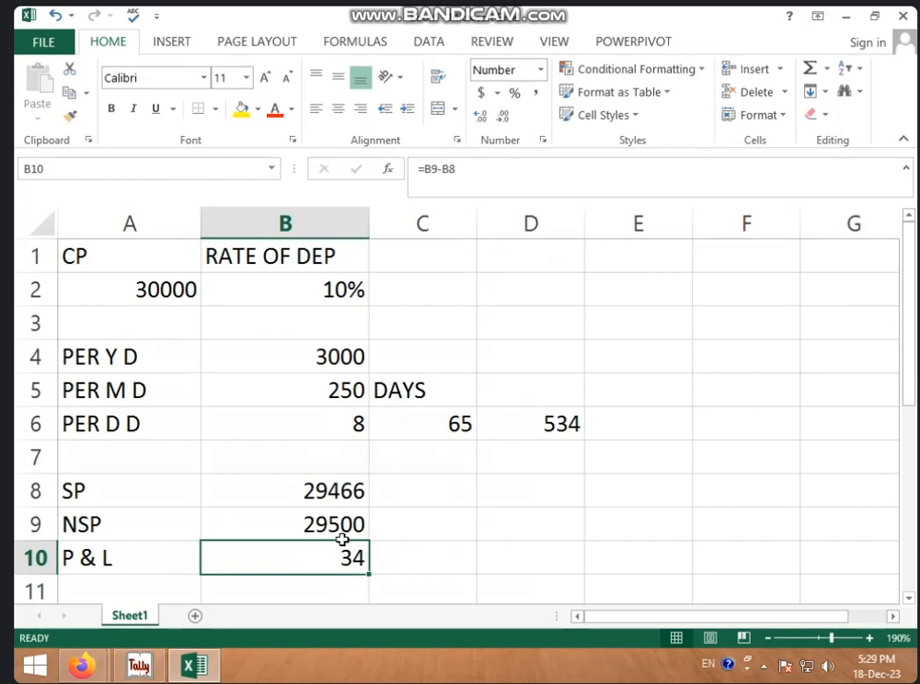
# Try an NSP value of 29000 in B9 to compare the profit or loss, and undo that change
pyautogui.click(343, 535)
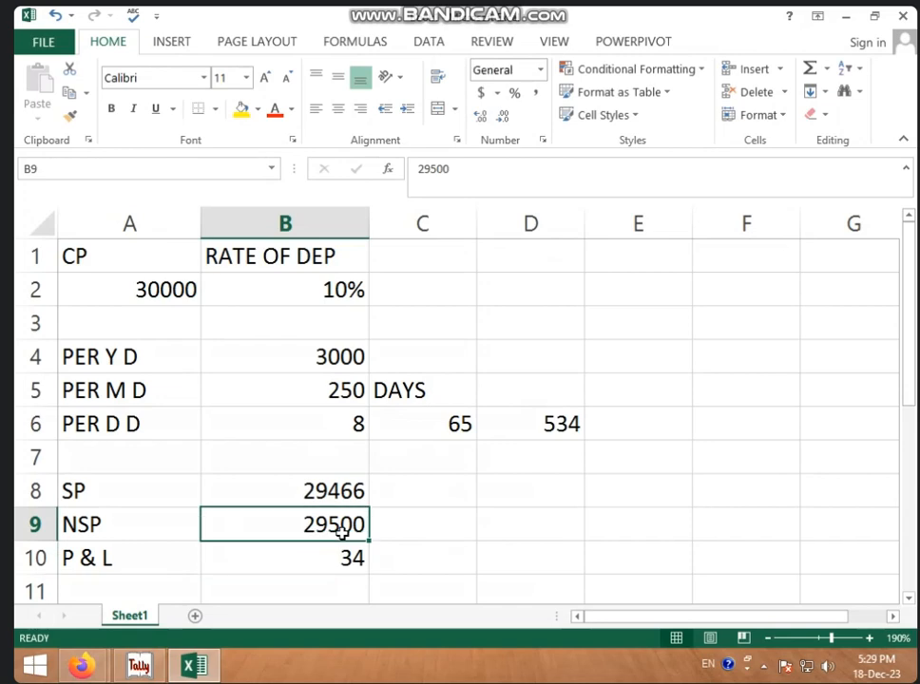
pyautogui.write('2')
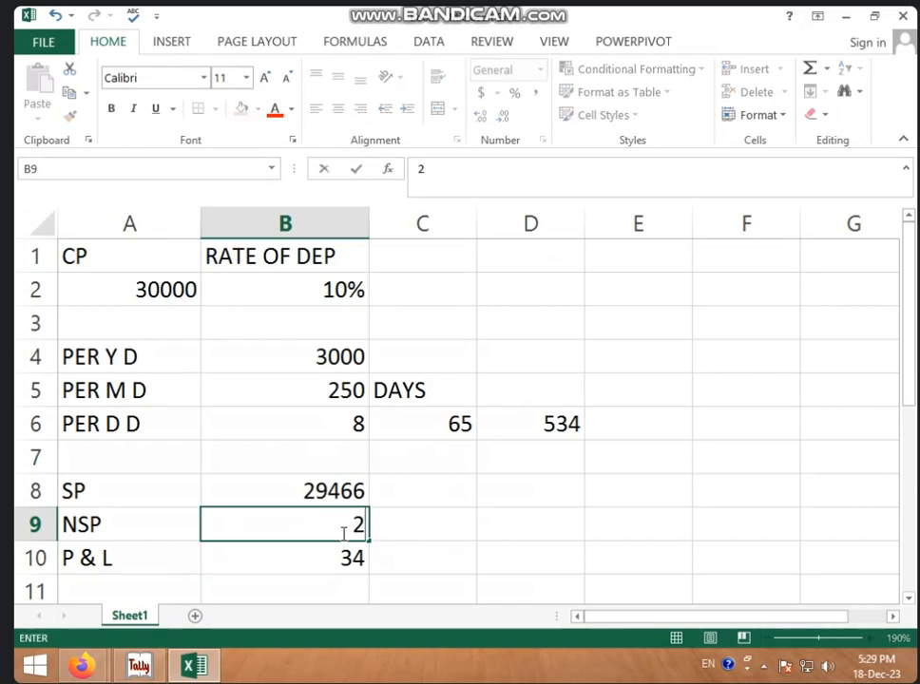
pyautogui.write('9000')
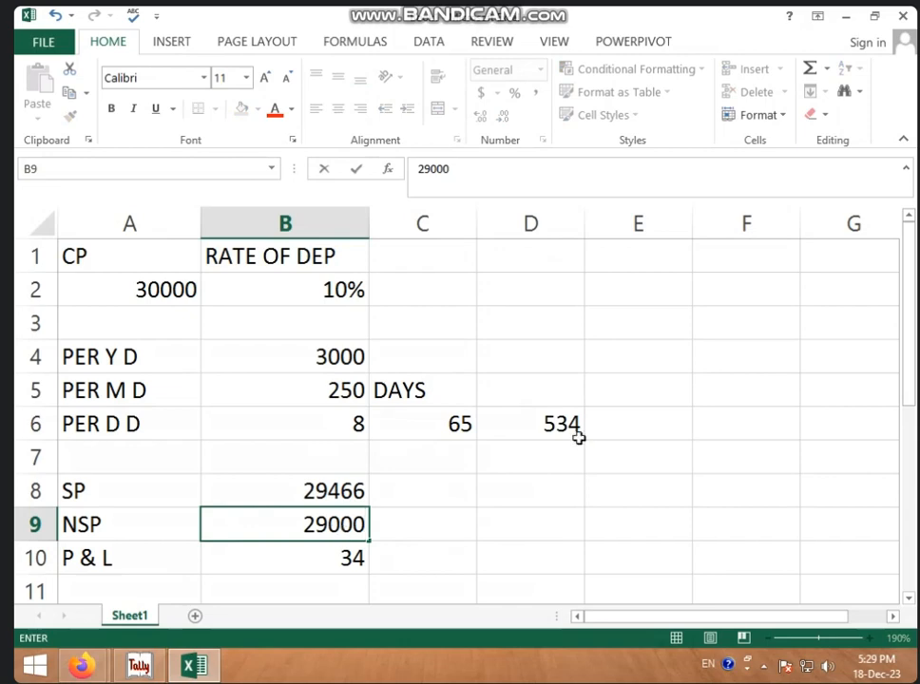
pyautogui.click(574, 521)
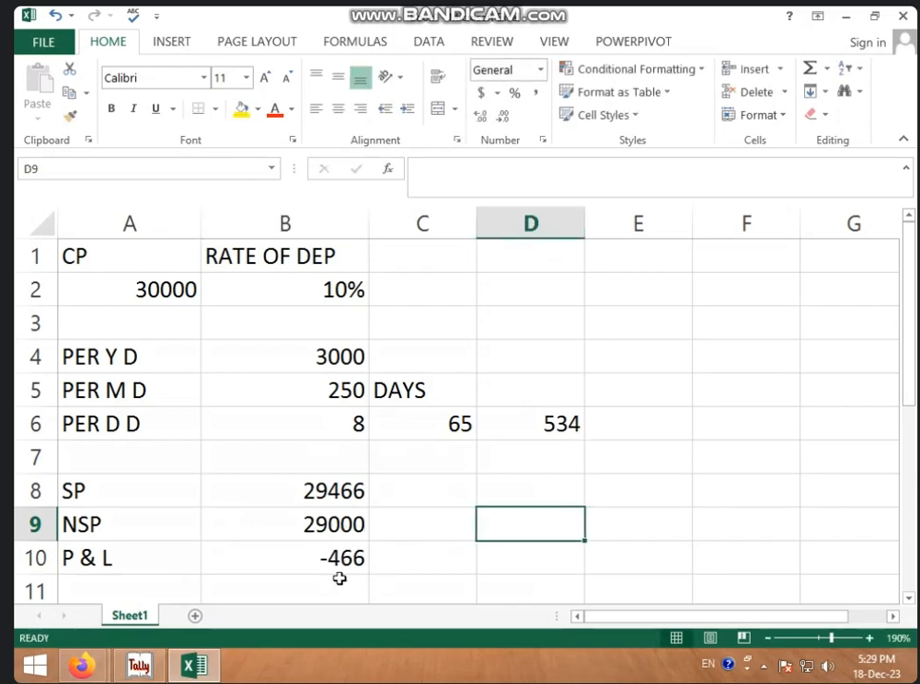
pyautogui.click(339, 524)
pyautogui.click(561, 499)
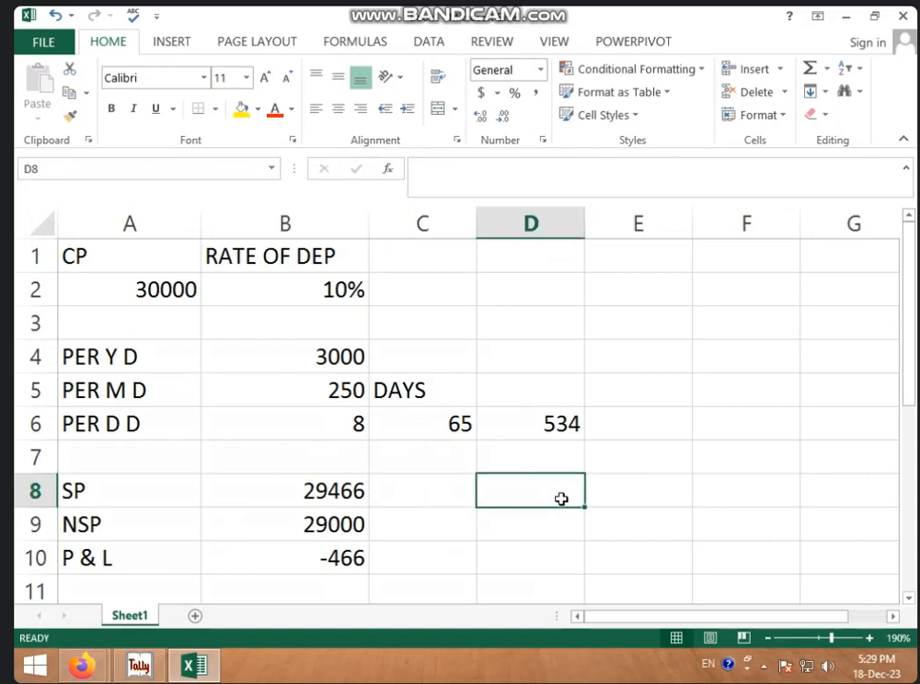
pyautogui.hotkey('ctrl', 'z')
pyautogui.click(561, 520)
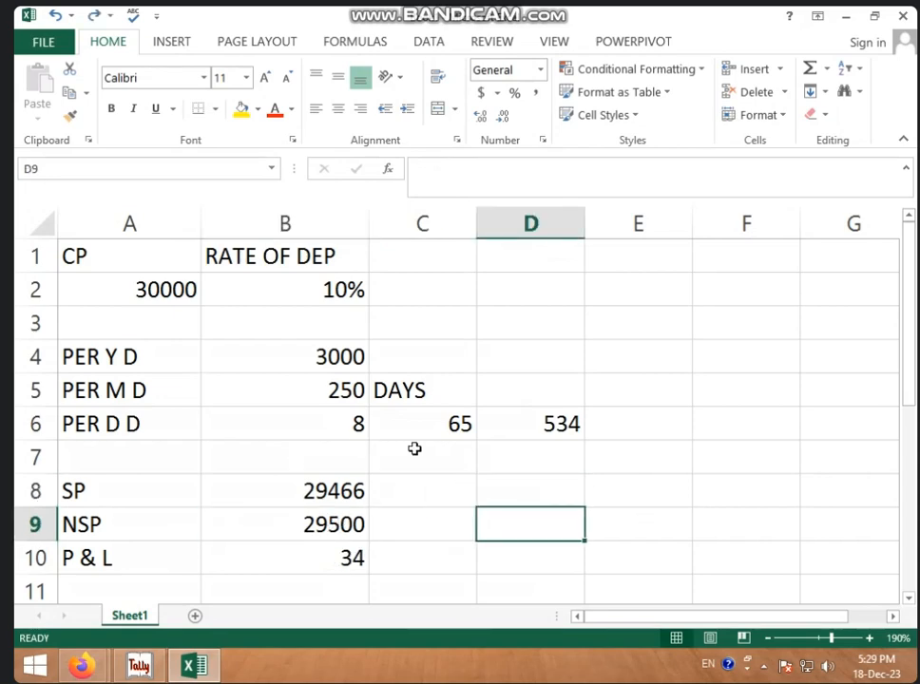
# Take the depreciation amount from D6, switch to Tally and debit DEP A/C with 534 in a new journal voucher
pyautogui.click(503, 433)
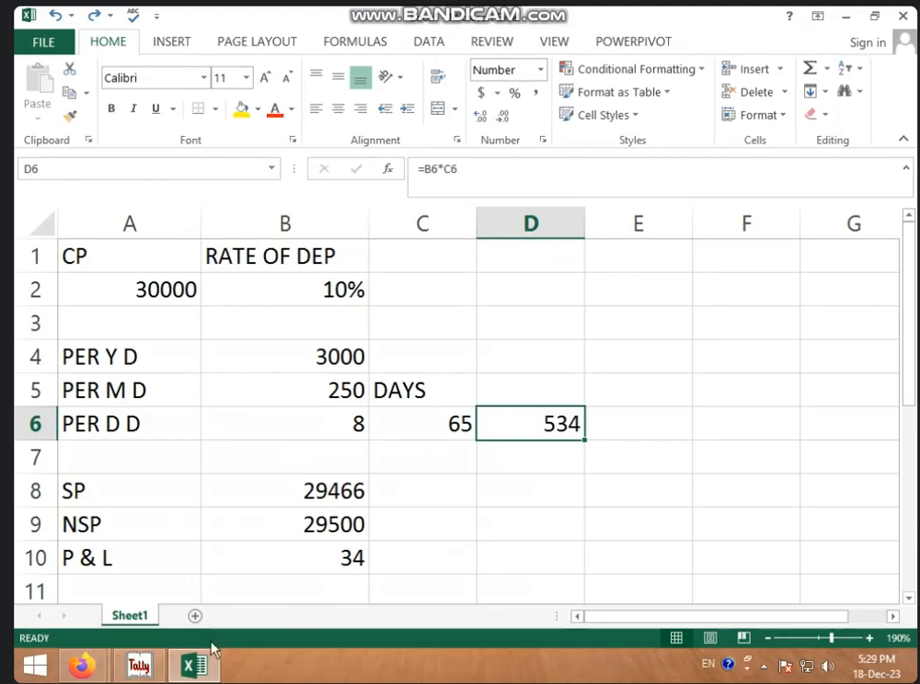
pyautogui.click(142, 667)
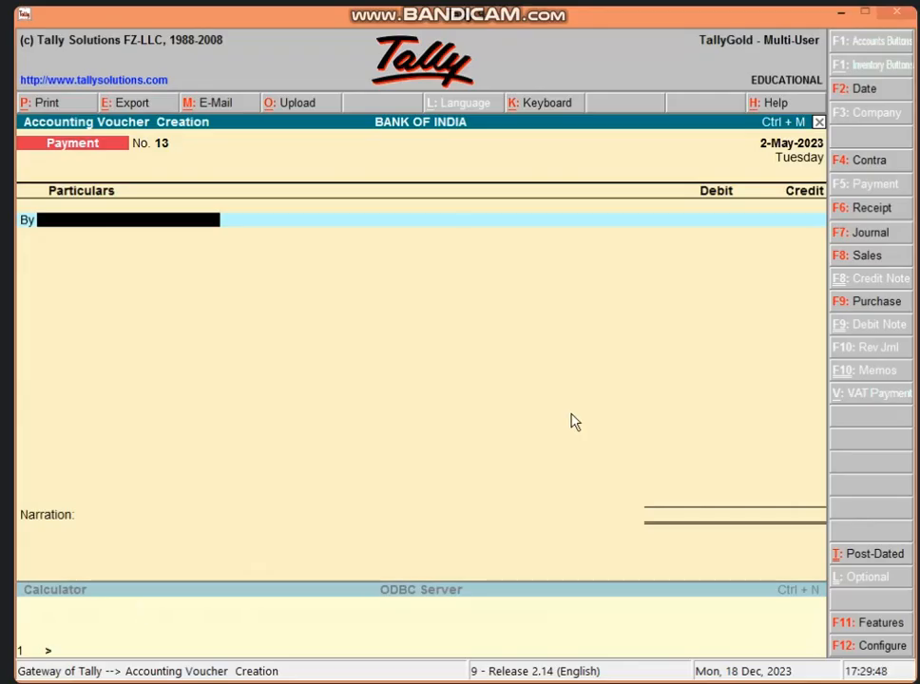
pyautogui.click(873, 238)
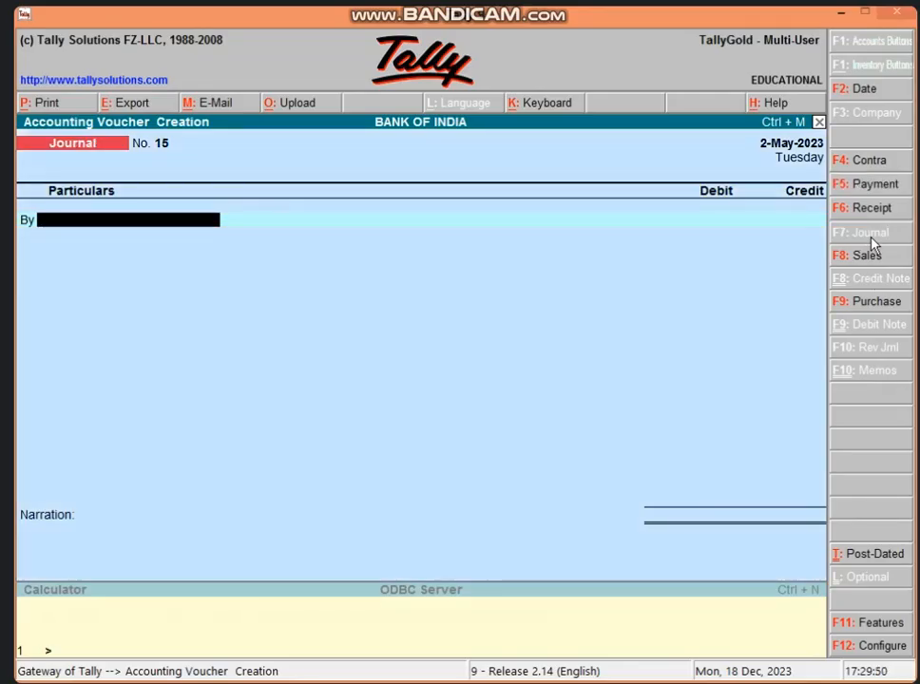
pyautogui.write('D')
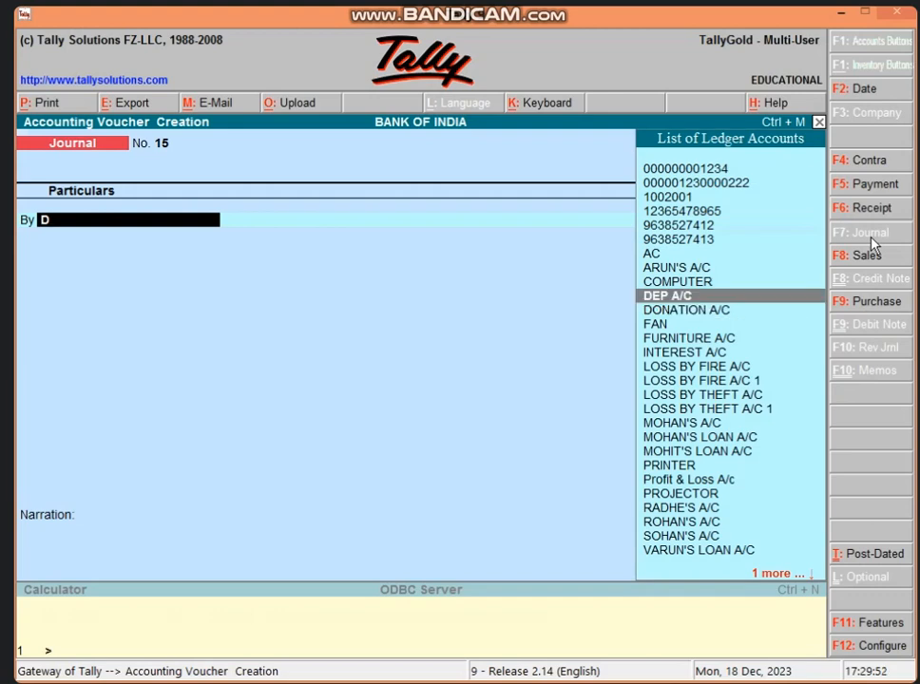
pyautogui.press('Down')
pyautogui.press('Up')
pyautogui.press('Return')
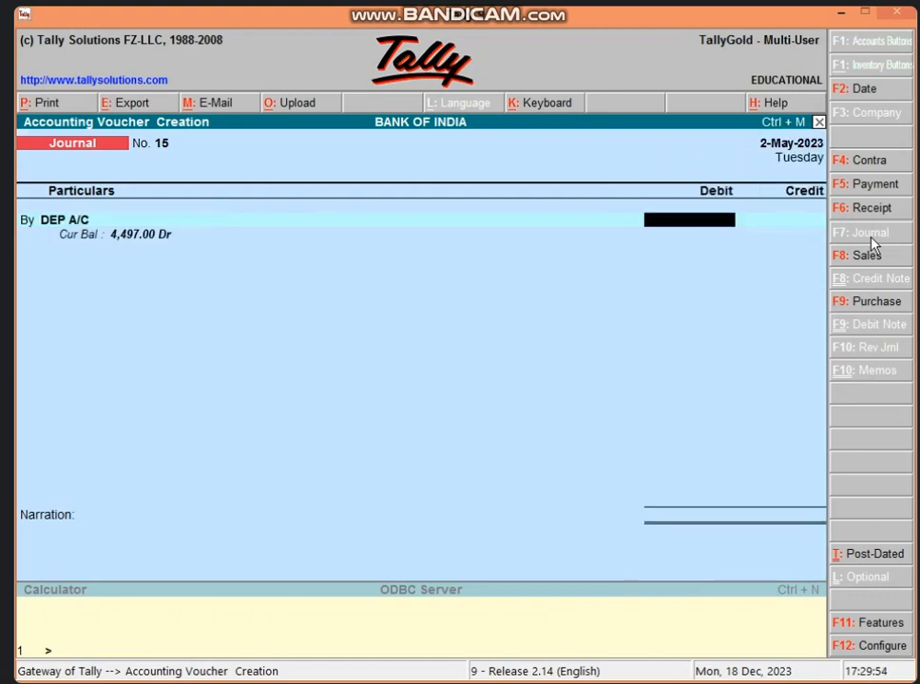
pyautogui.write('534')
pyautogui.press('Return')
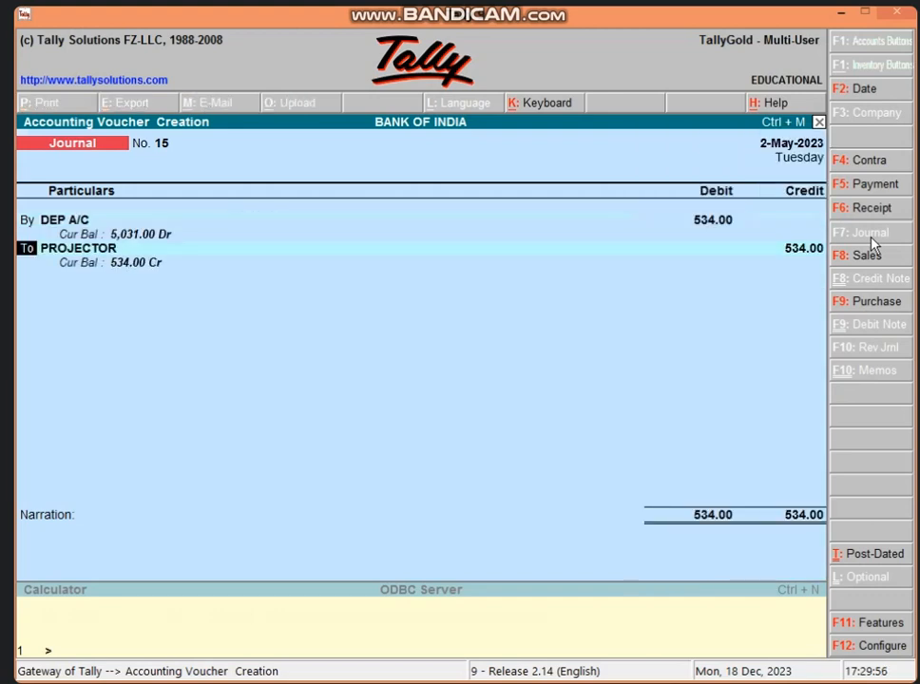
# Credit the AC ledger with 534 and save the depreciation journal voucher
pyautogui.write('AC')
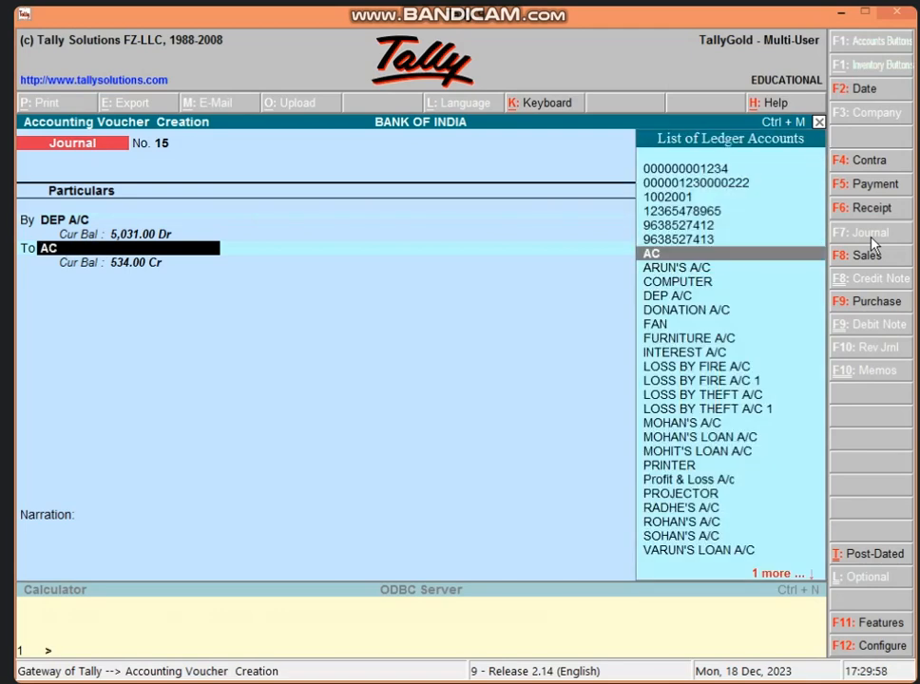
pyautogui.press('Return')
pyautogui.press('Return')
pyautogui.press('Return')
pyautogui.press('Return')
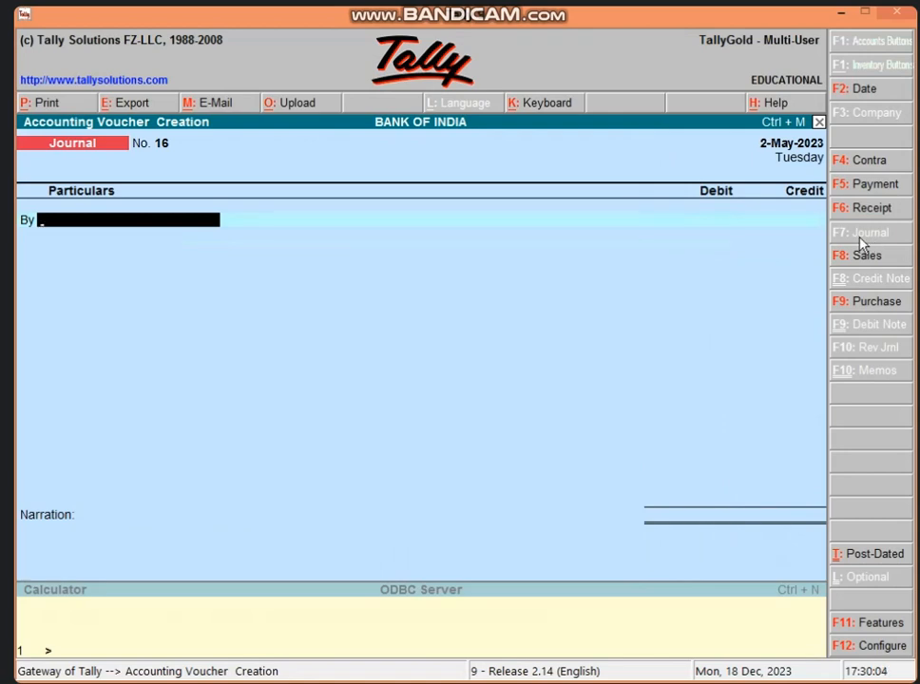
# Start a receipt voucher for the sale and credit the AC ledger with 29,500
pyautogui.click(872, 220)
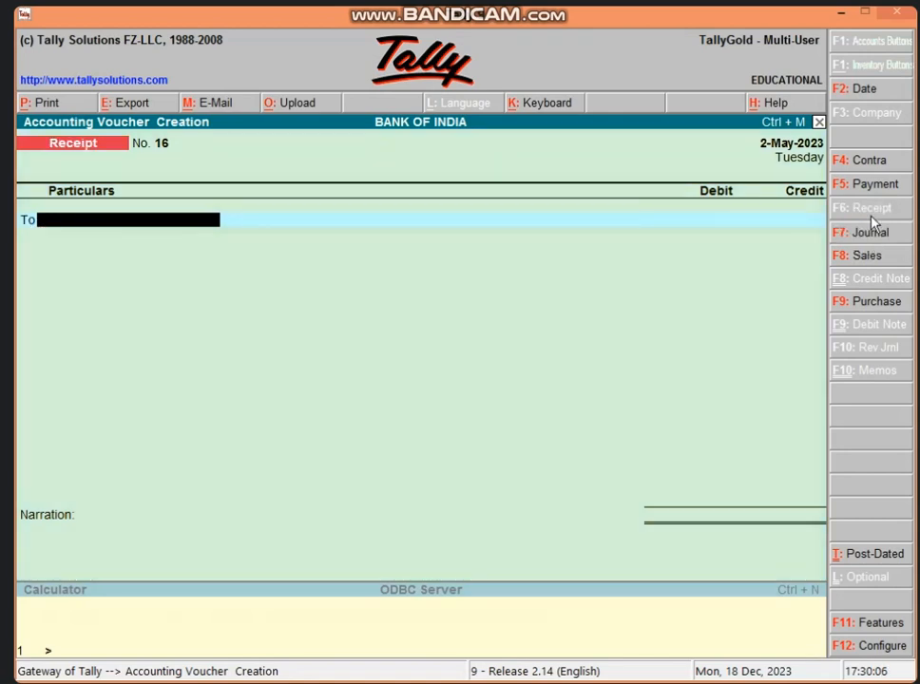
pyautogui.write('AC')
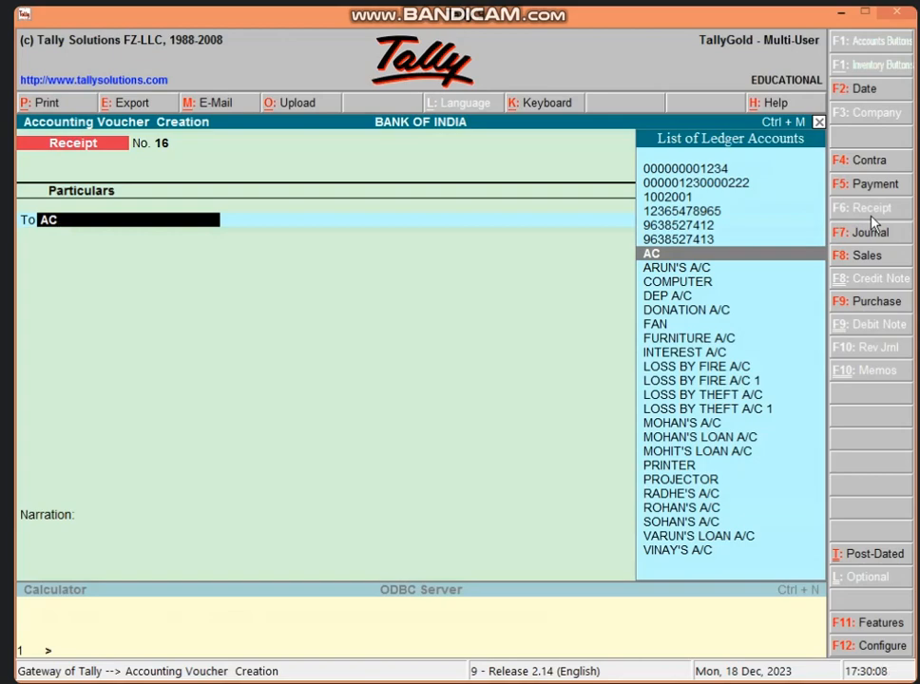
pyautogui.press('Return')
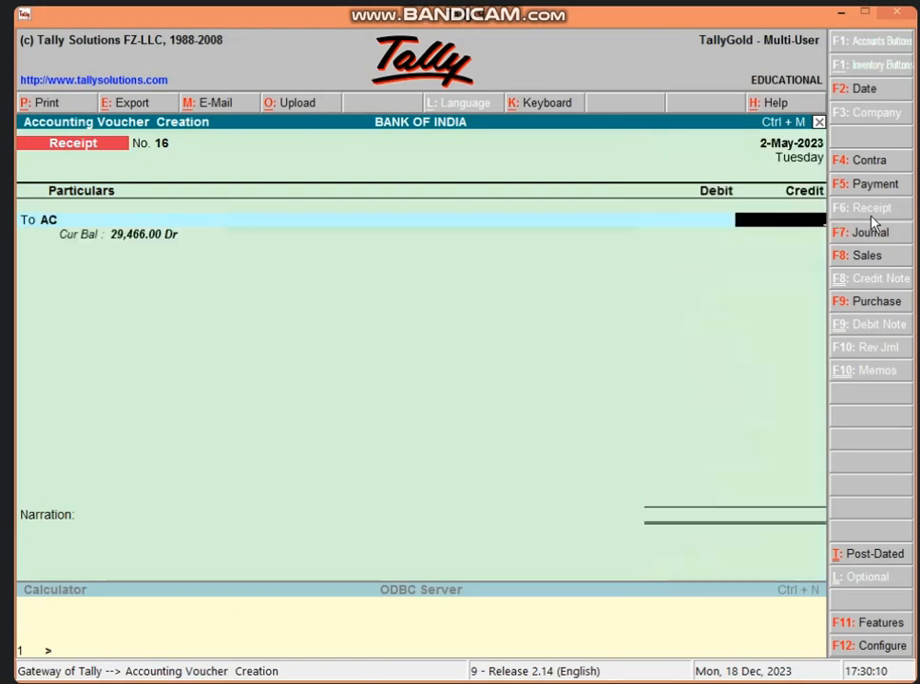
pyautogui.write('29500')
pyautogui.press('Return')
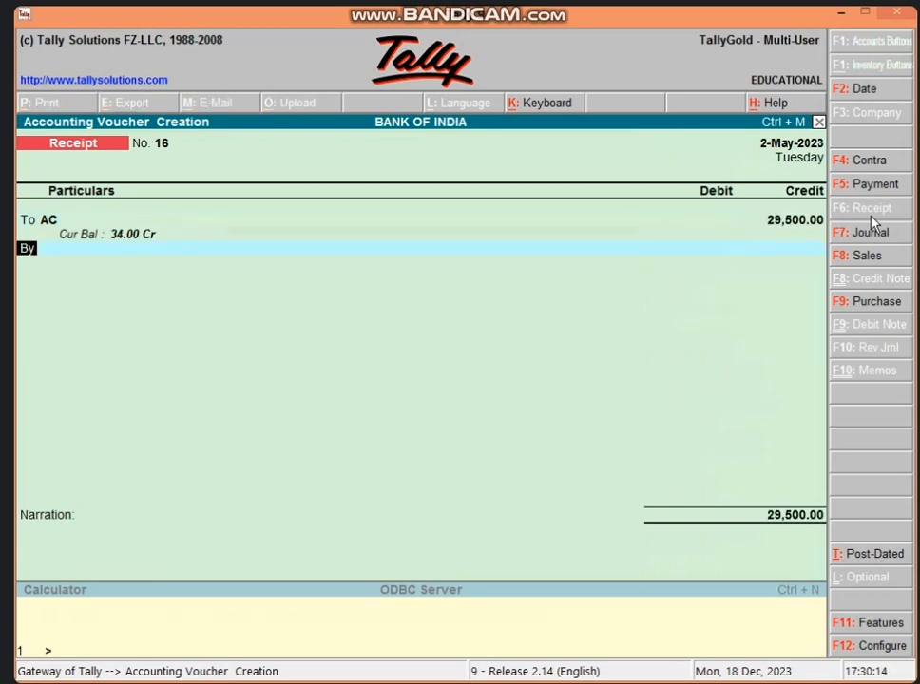
# Debit Cash with 29,500 and save the receipt voucher
pyautogui.press('Return')
pyautogui.press('Return')
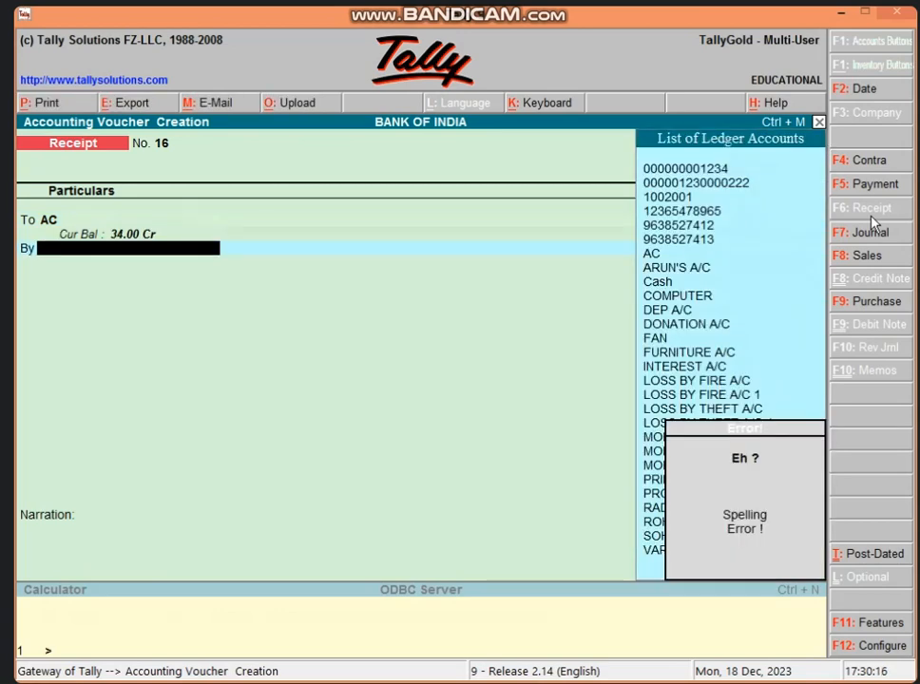
pyautogui.press('Escape')
pyautogui.press('Down')
pyautogui.press('Down')
pyautogui.press('Down')
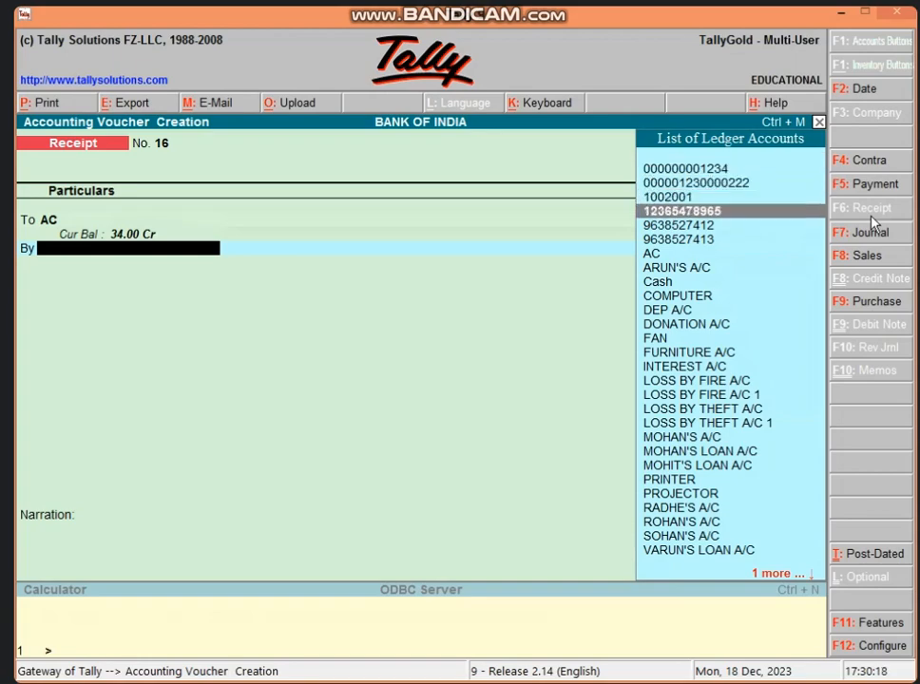
pyautogui.press('Down')
pyautogui.press('Down')
pyautogui.press('Down')
pyautogui.press('Down')
pyautogui.press('Down')
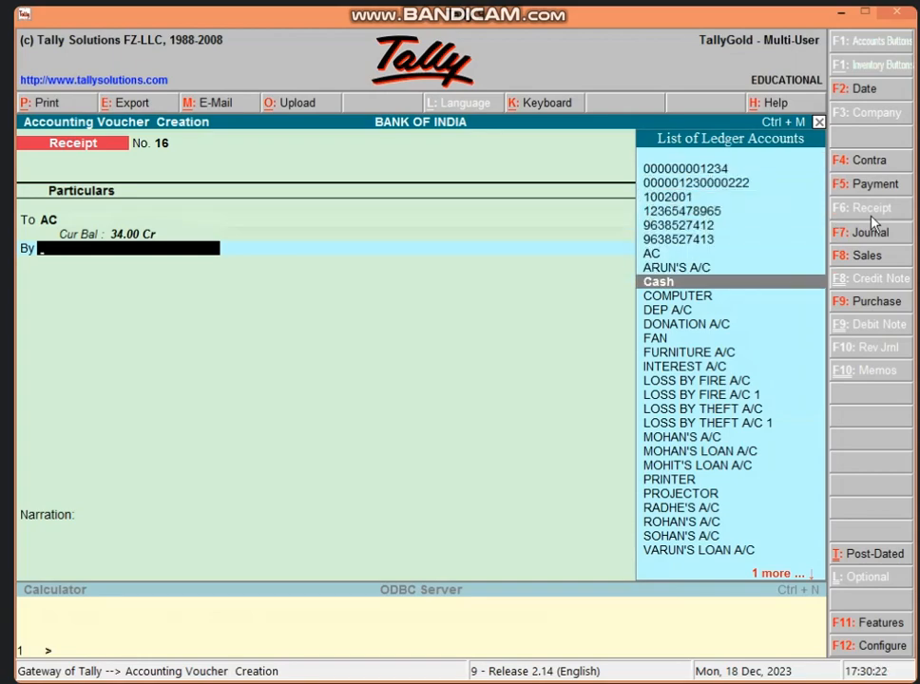
pyautogui.press('Return')
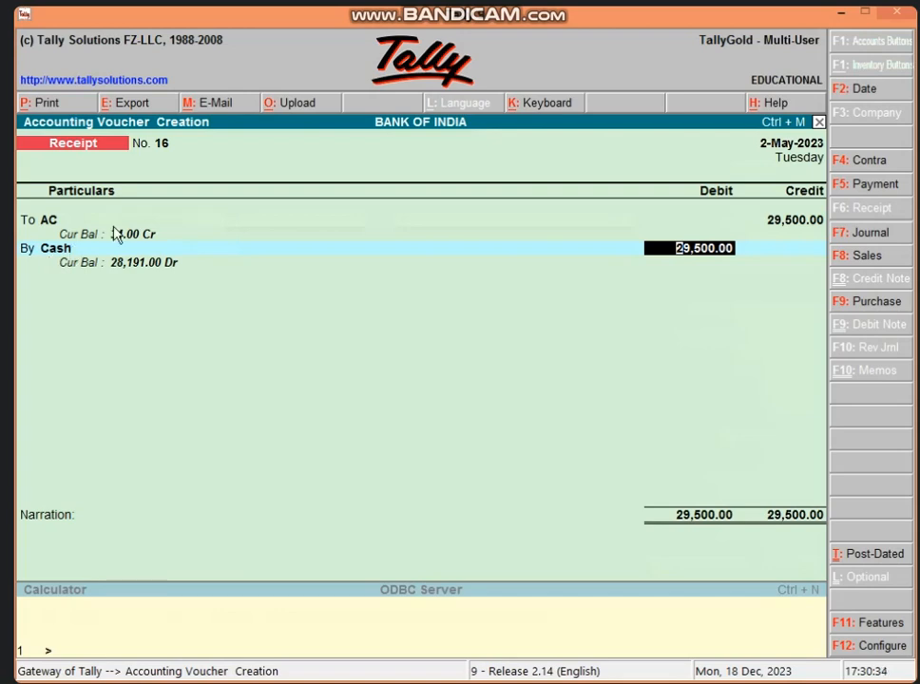
pyautogui.press('Return')
pyautogui.press('Return')
pyautogui.press('Return')
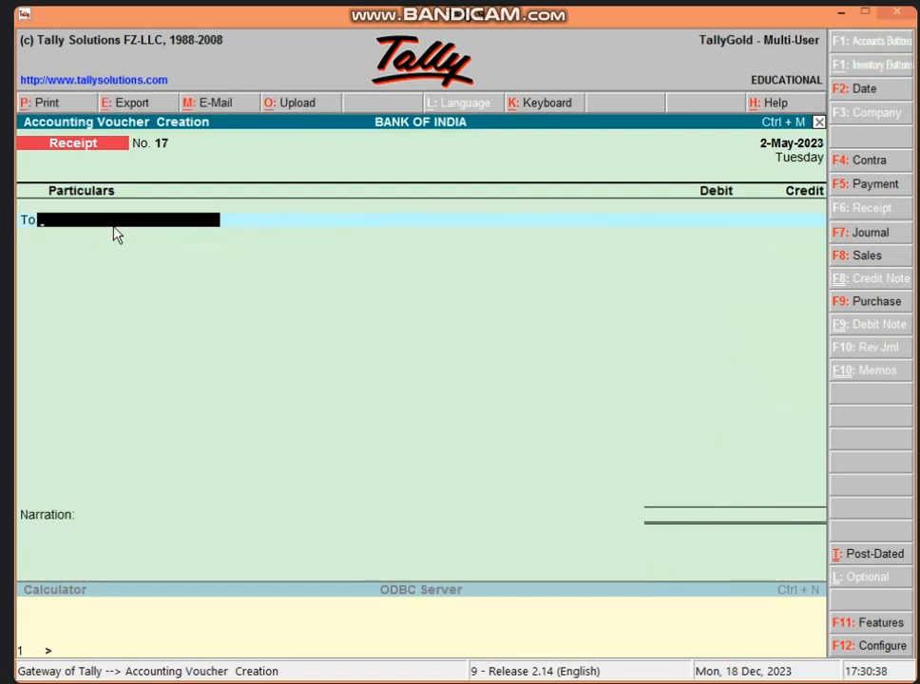
# Start a journal voucher for the profit on the sale and debit the AC ledger with 34
pyautogui.click(849, 233)
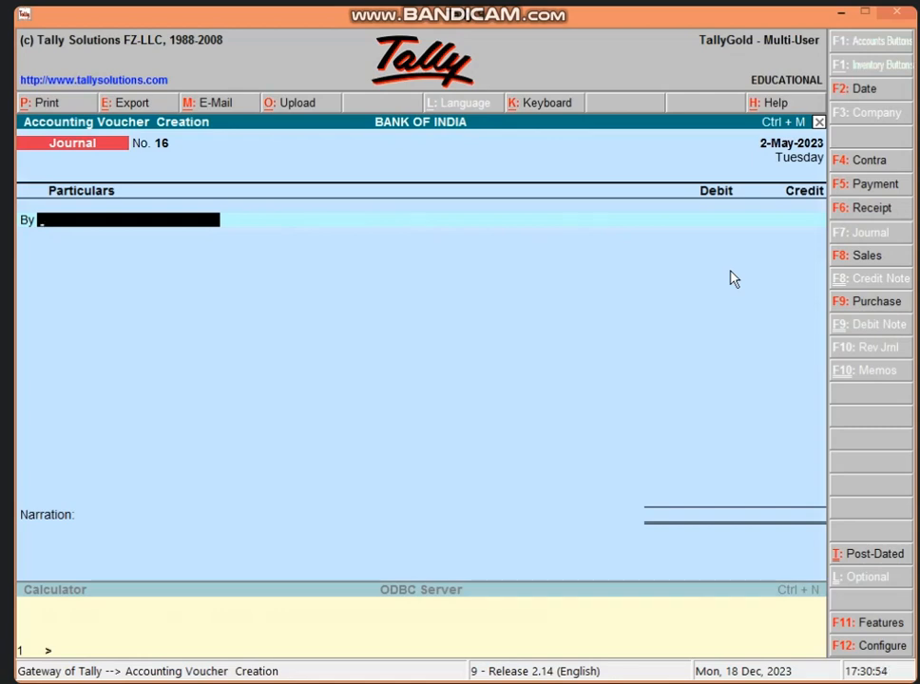
pyautogui.write('AC')
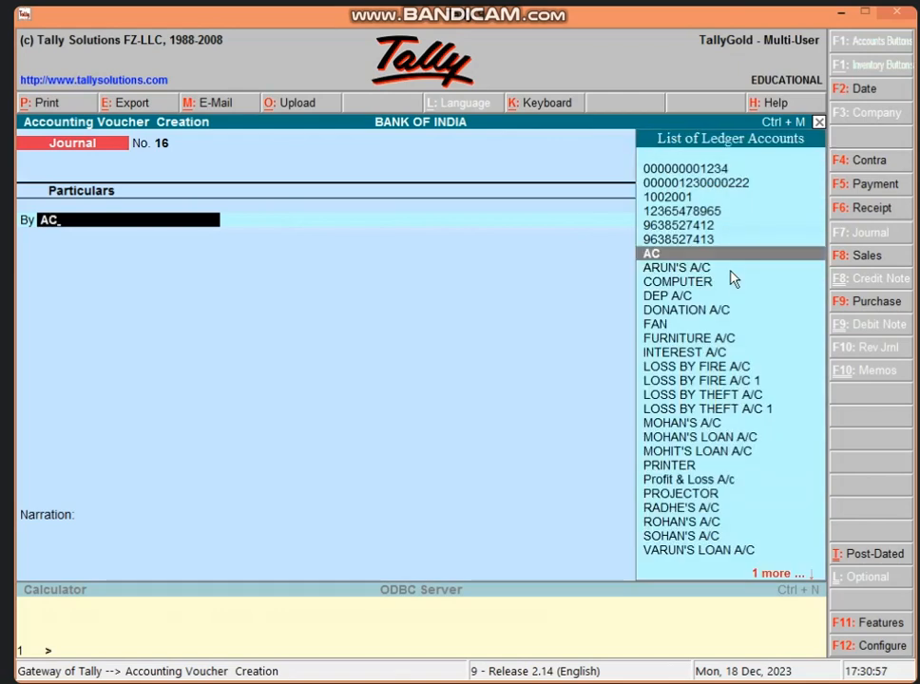
pyautogui.press('Return')
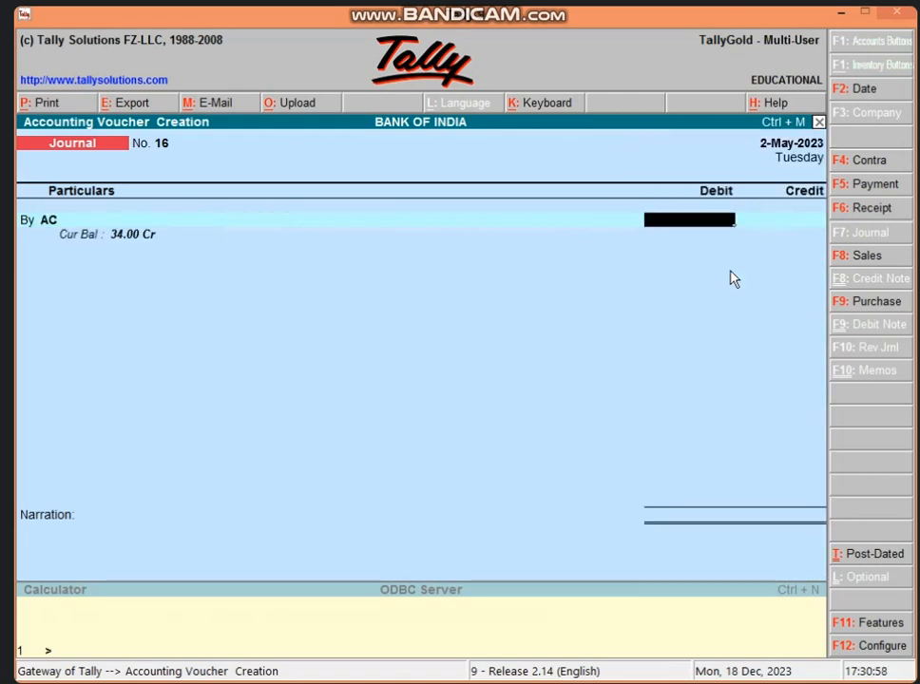
pyautogui.write('34')
pyautogui.press('Return')
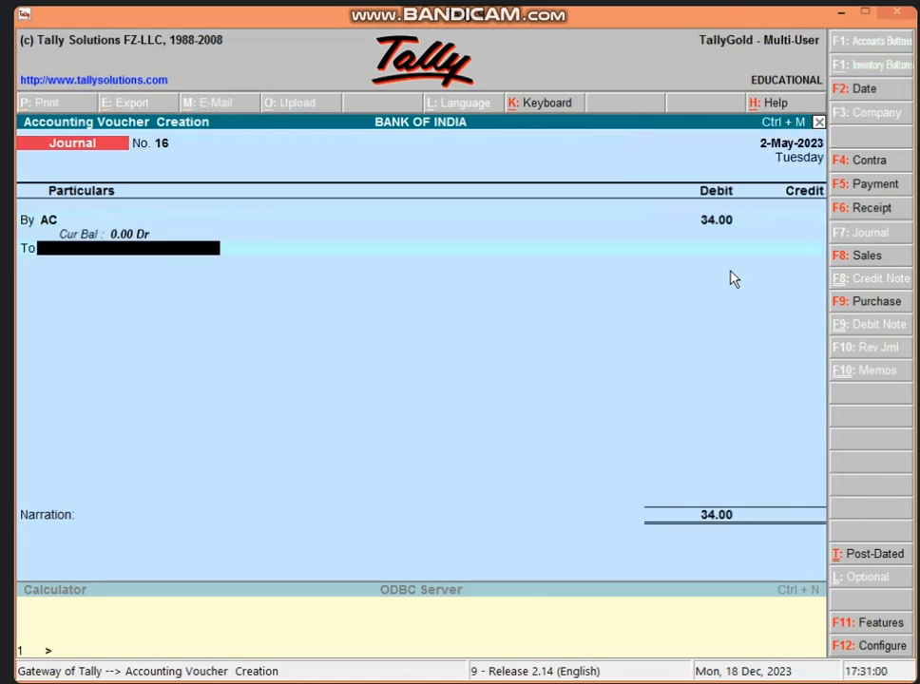
# Credit Profit & Loss A/c with 34, save the journal voucher and reopen it for review
pyautogui.write('P')
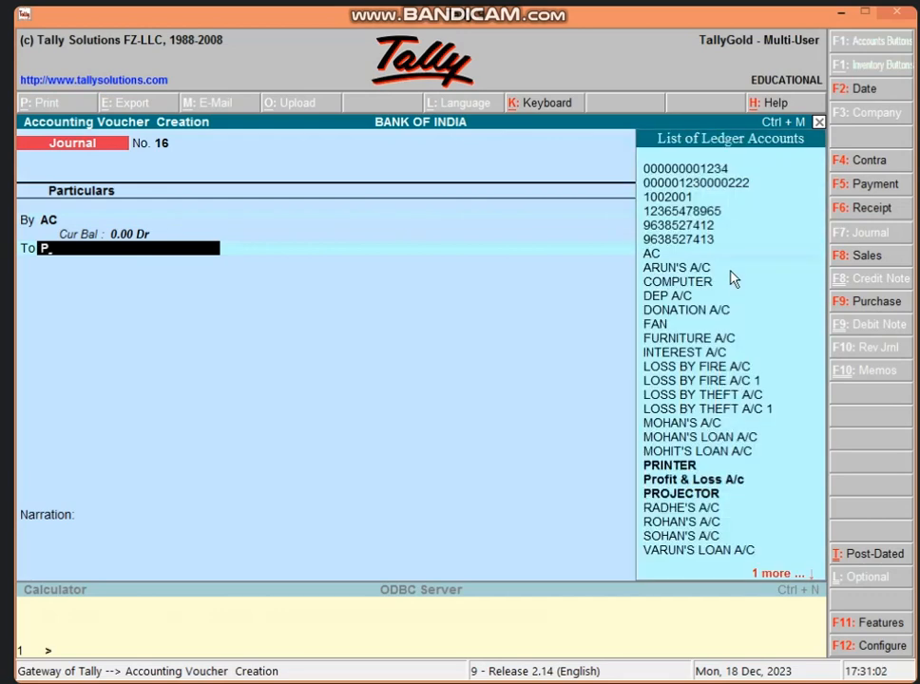
pyautogui.press('Down')
pyautogui.press('Down')
pyautogui.press('Return')
pyautogui.press('Return')
pyautogui.press('Return')
pyautogui.press('Return')
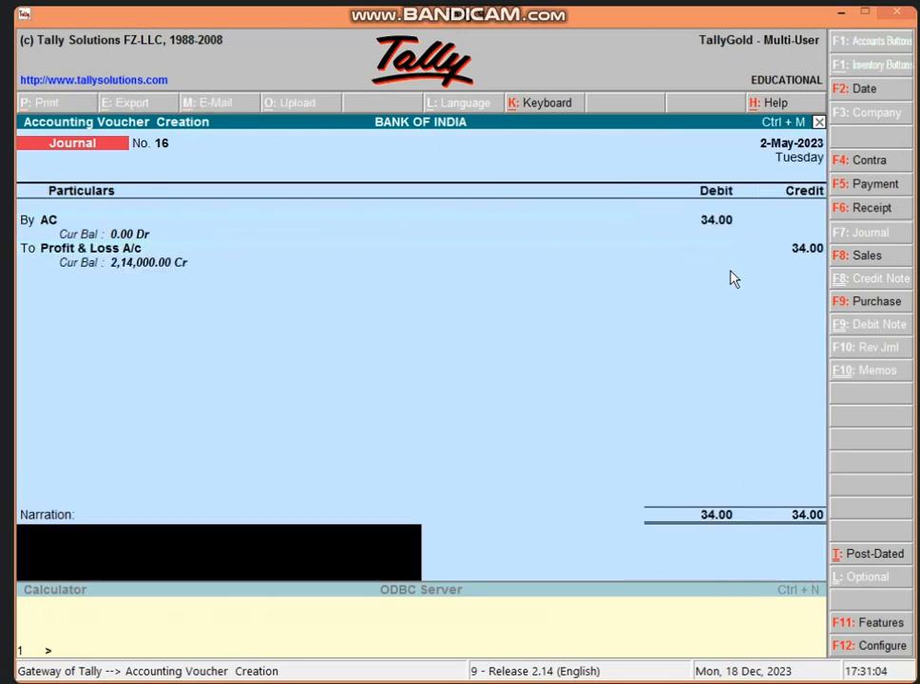
pyautogui.press('pageup')
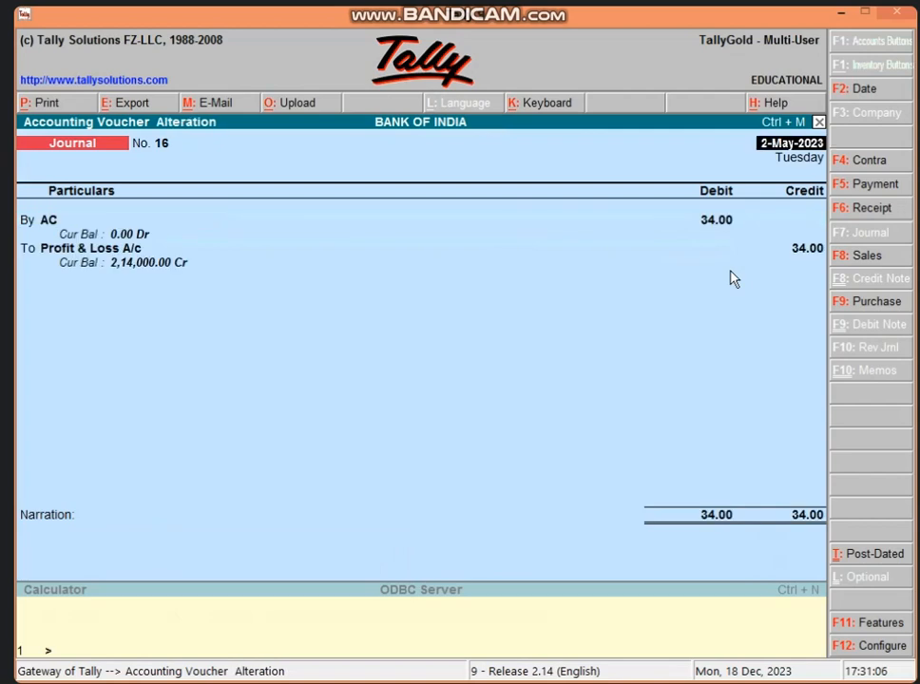